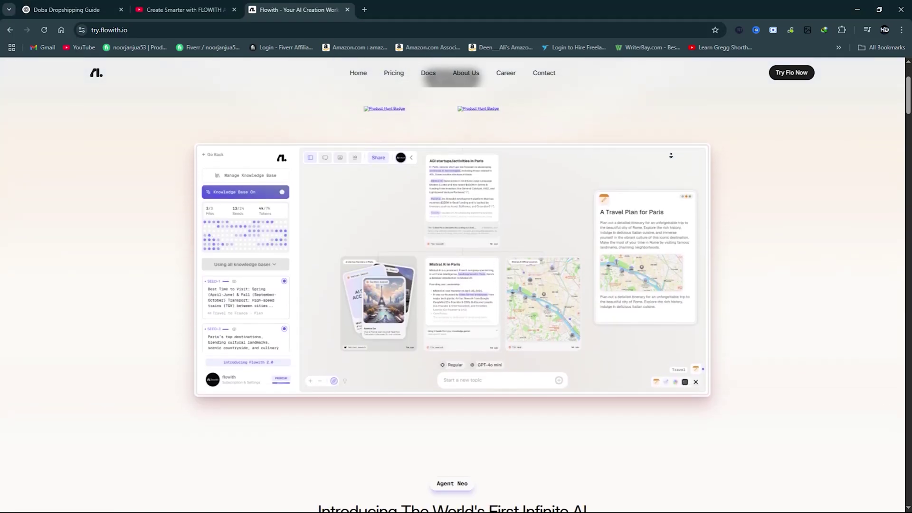
# - Scroll through the try.flowith.io landing page to review its feature sections
pyautogui.scroll(-7, 671, 156)
pyautogui.scroll(-10, 648, 164)
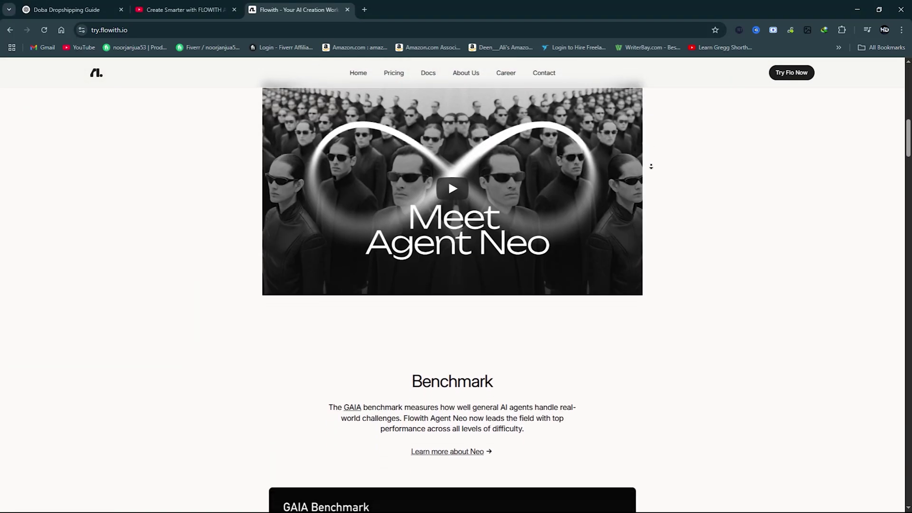
pyautogui.scroll(-15, 645, 157)
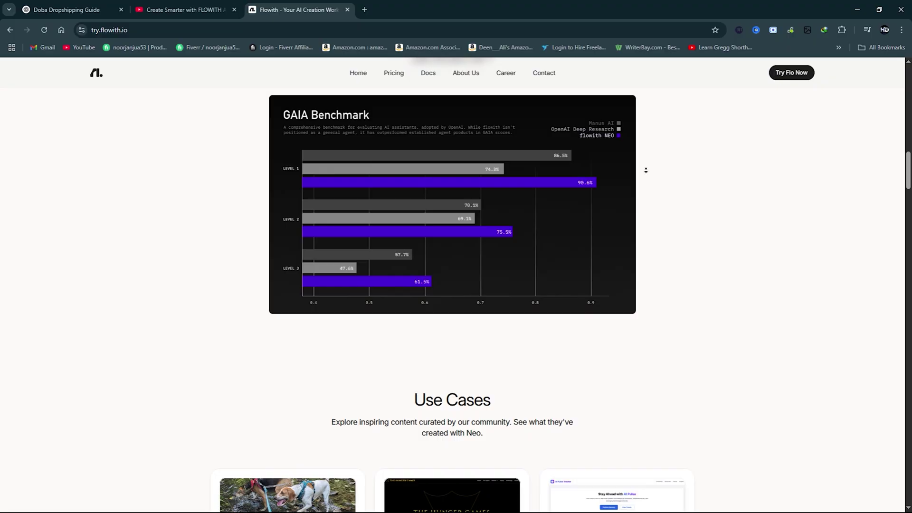
pyautogui.scroll(-18, 641, 172)
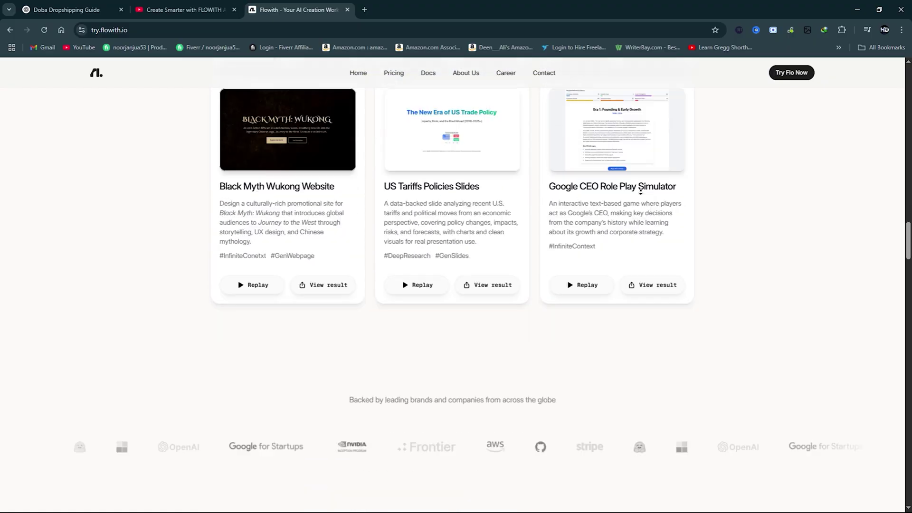
pyautogui.scroll(-2, 574, 163)
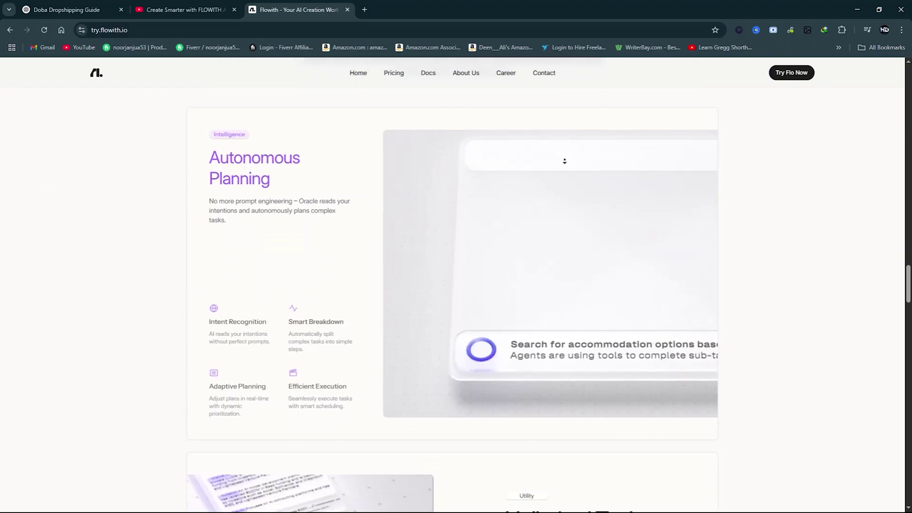
pyautogui.scroll(-1, 592, 154)
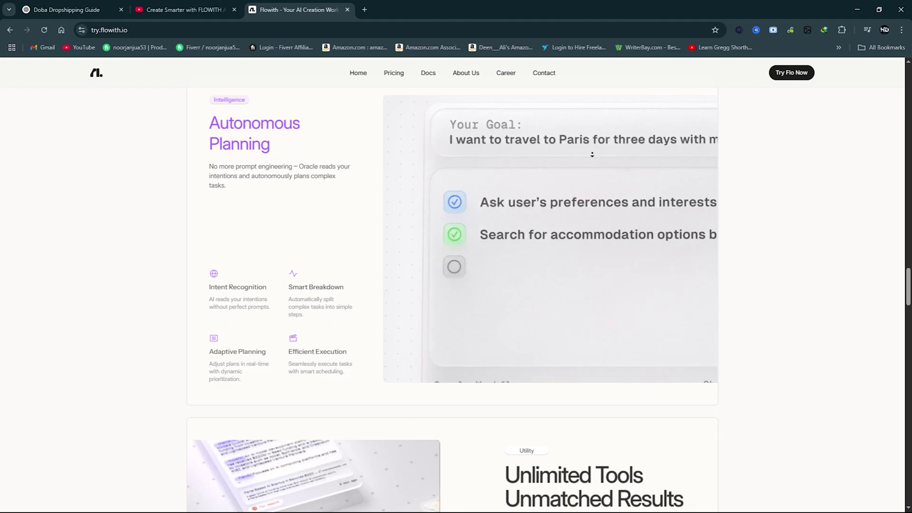
pyautogui.scroll(-10, 595, 174)
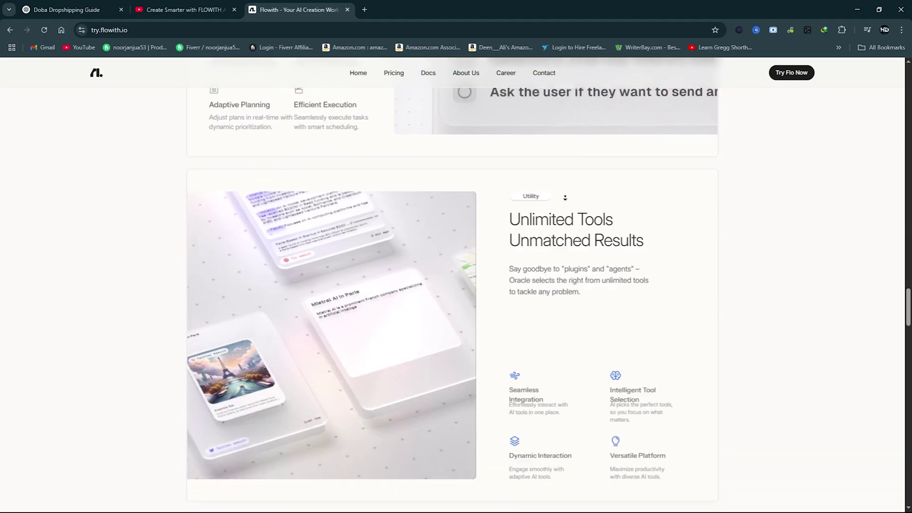
pyautogui.scroll(3, 481, 124)
pyautogui.scroll(1, 483, 126)
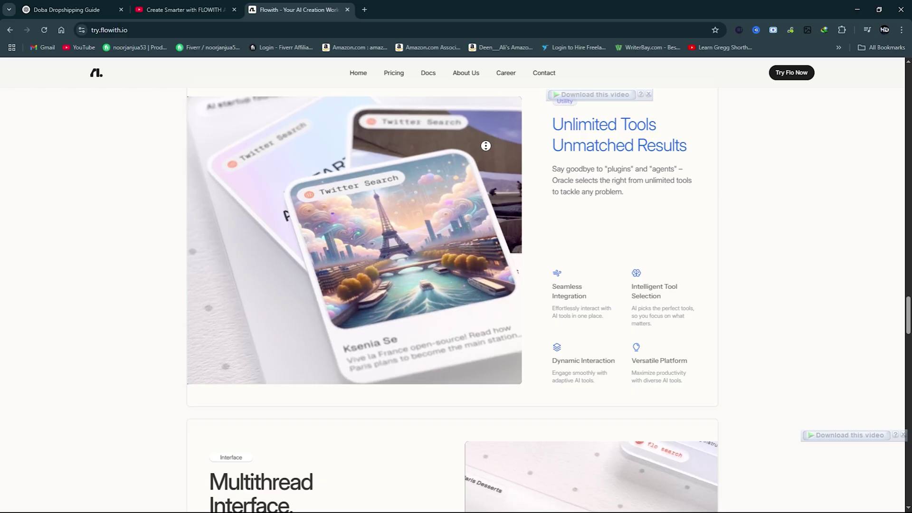
pyautogui.scroll(-7, 488, 155)
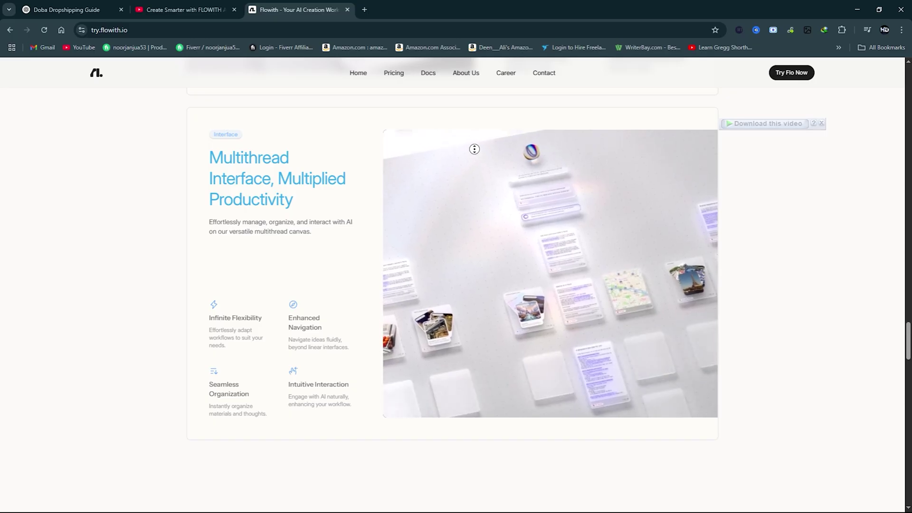
pyautogui.scroll(-10, 474, 151)
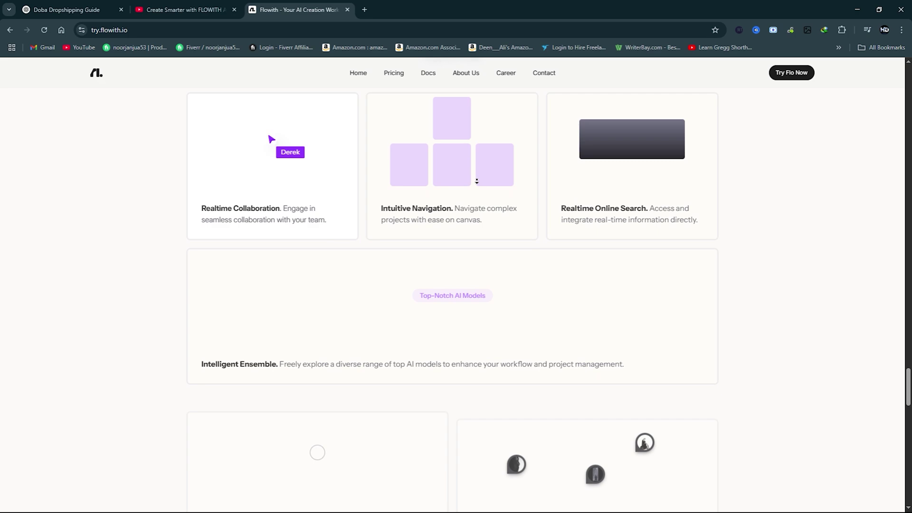
pyautogui.scroll(-5, 471, 153)
pyautogui.scroll(-15, 463, 146)
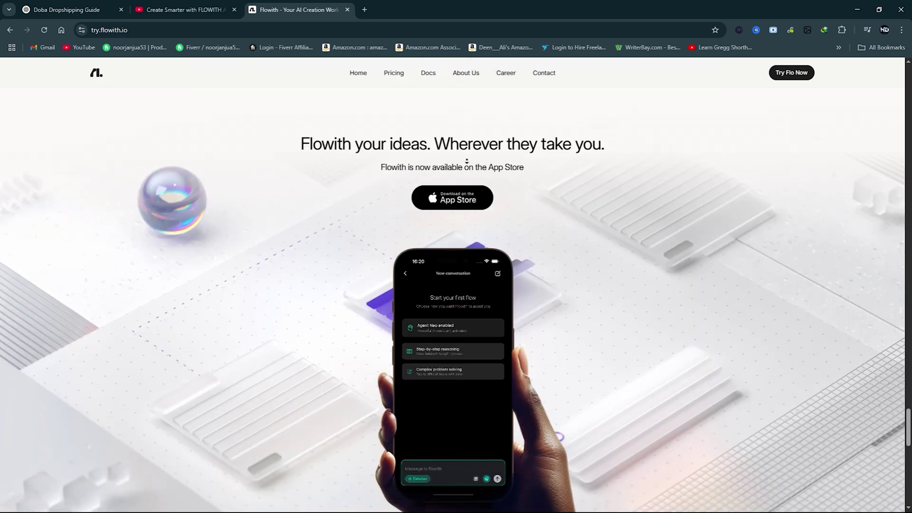
pyautogui.scroll(-6, 465, 159)
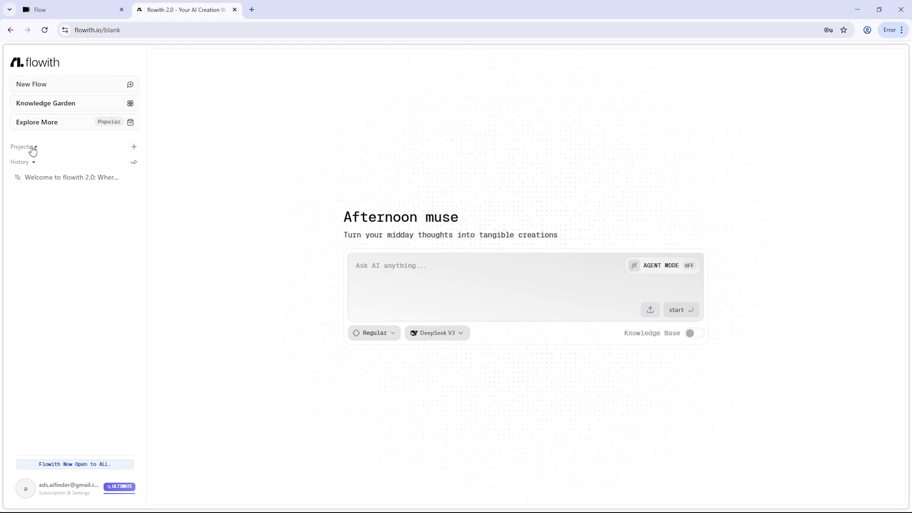
pyautogui.click(390, 336)
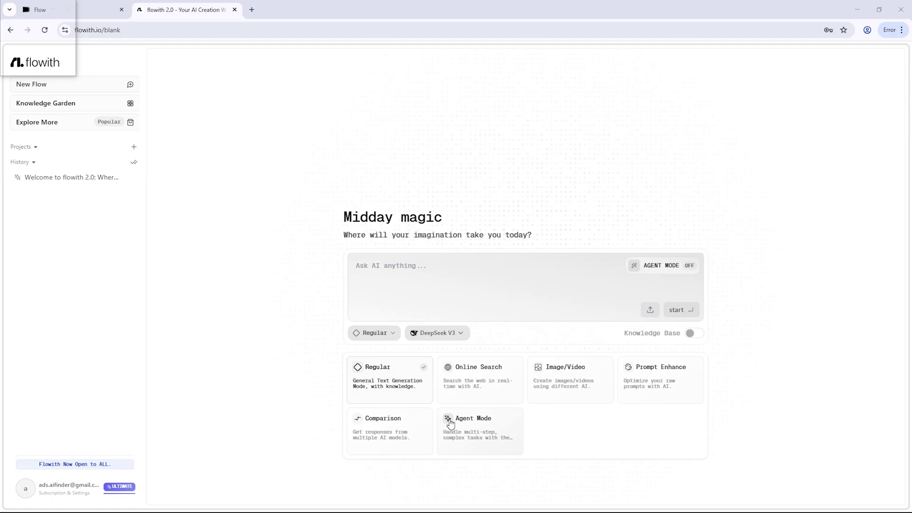
pyautogui.click(393, 337)
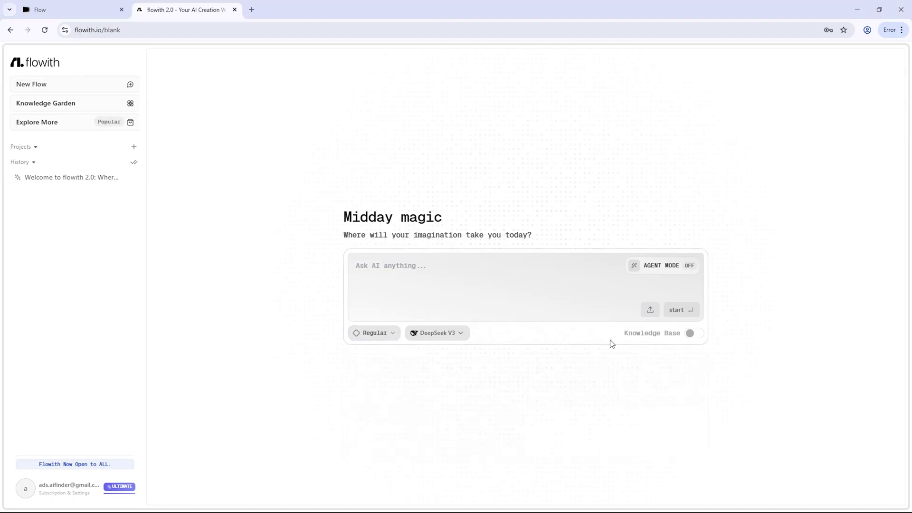
pyautogui.click(651, 311)
pyautogui.click(497, 308)
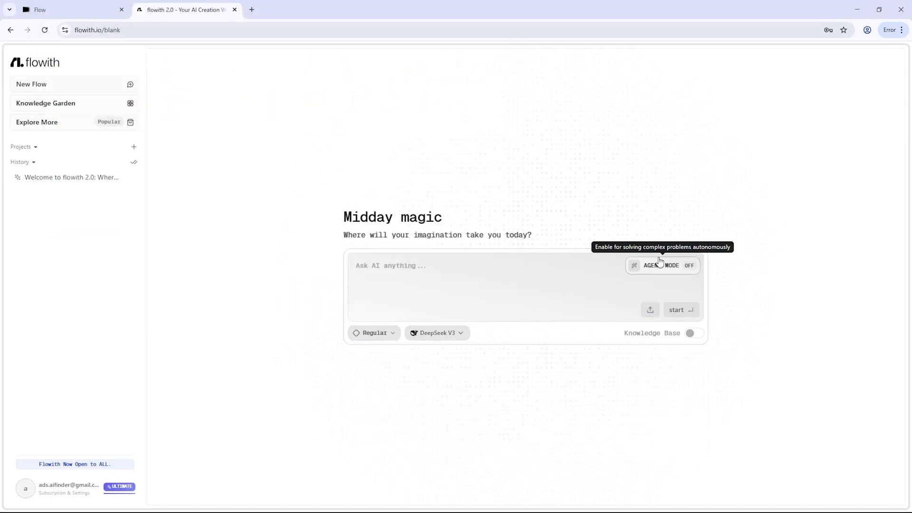
# - Turn on Agent Mode and view Neo's Creation, Interaction and Research capabilities
pyautogui.click(661, 264)
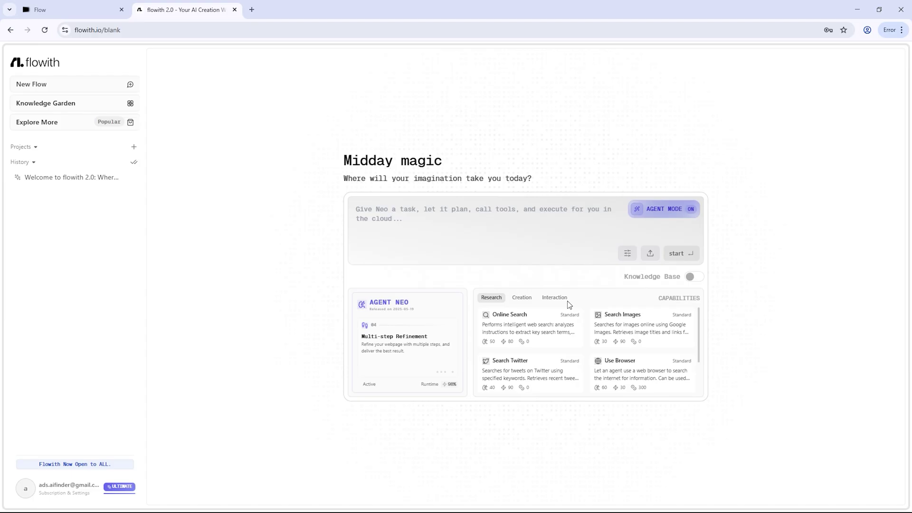
pyautogui.click(527, 300)
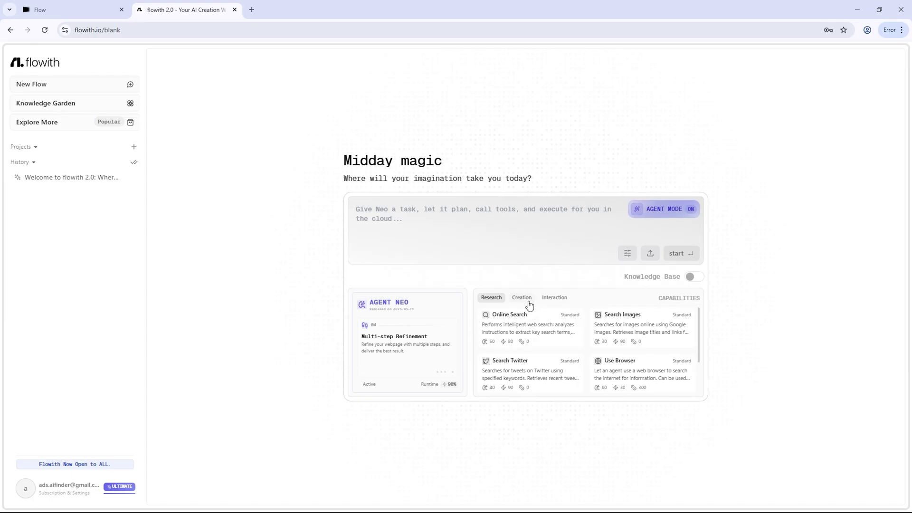
pyautogui.click(562, 299)
pyautogui.click(491, 298)
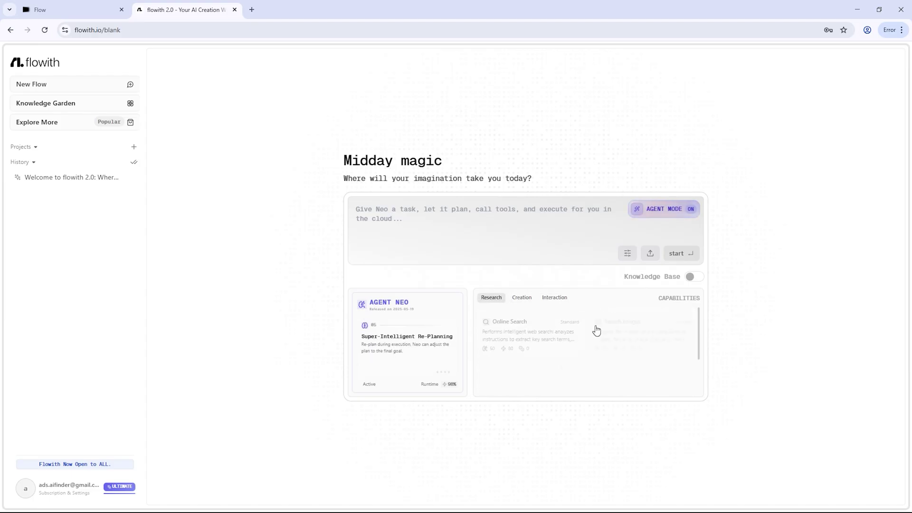
pyautogui.scroll(-1, 607, 344)
pyautogui.scroll(1, 606, 344)
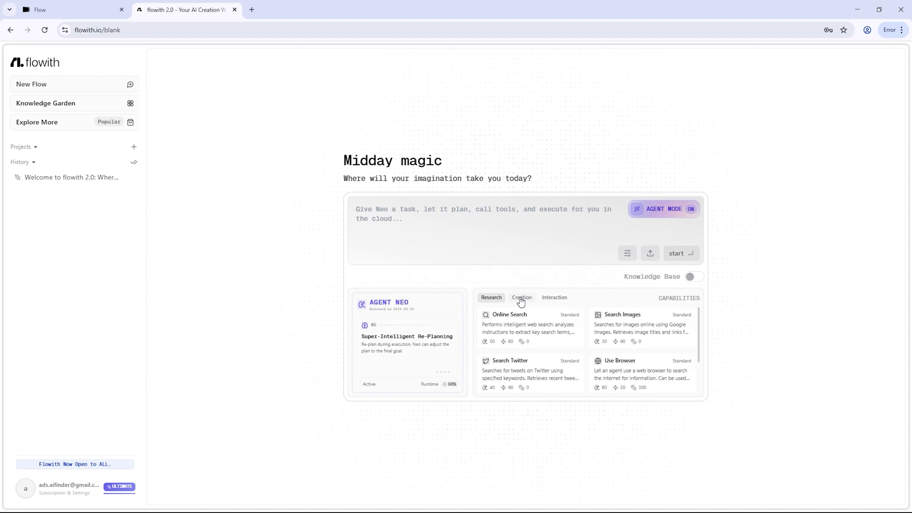
# - Revisit the Creation, Interaction and Research lists, then toggle Knowledge Base on and back off
pyautogui.click(522, 300)
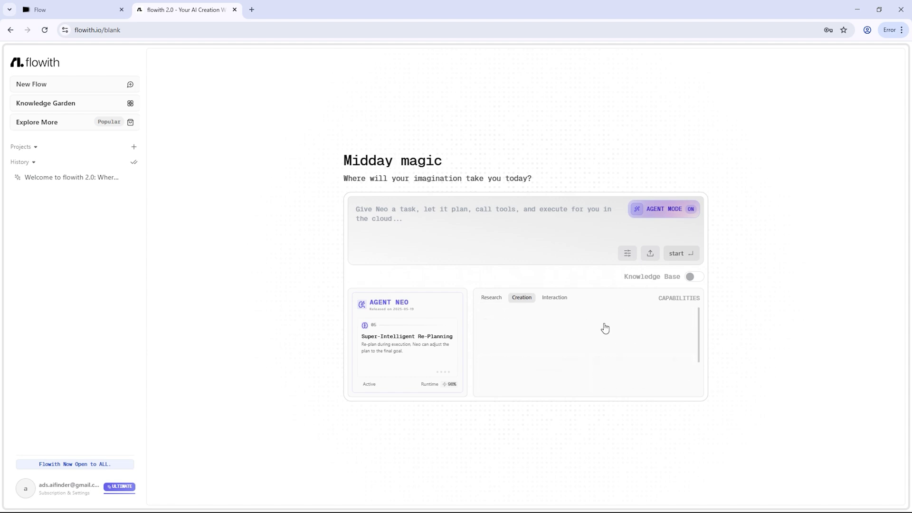
pyautogui.click(563, 299)
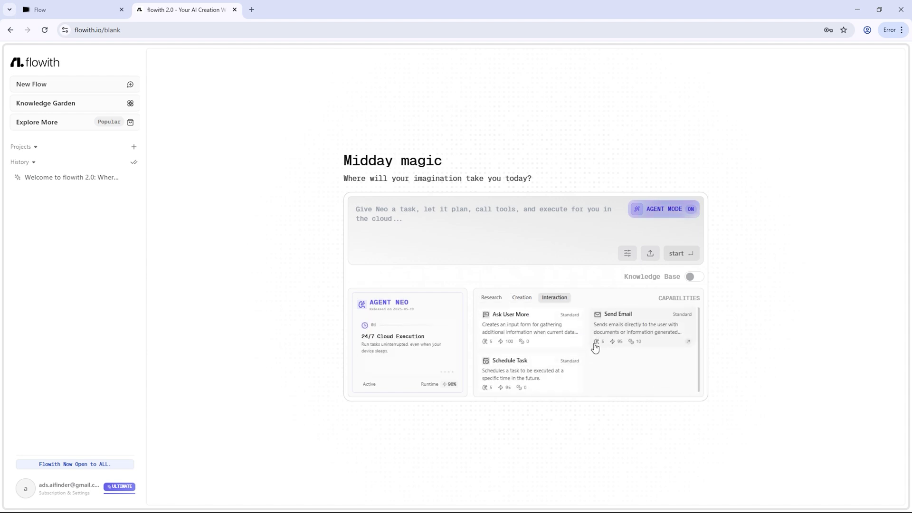
pyautogui.click(494, 299)
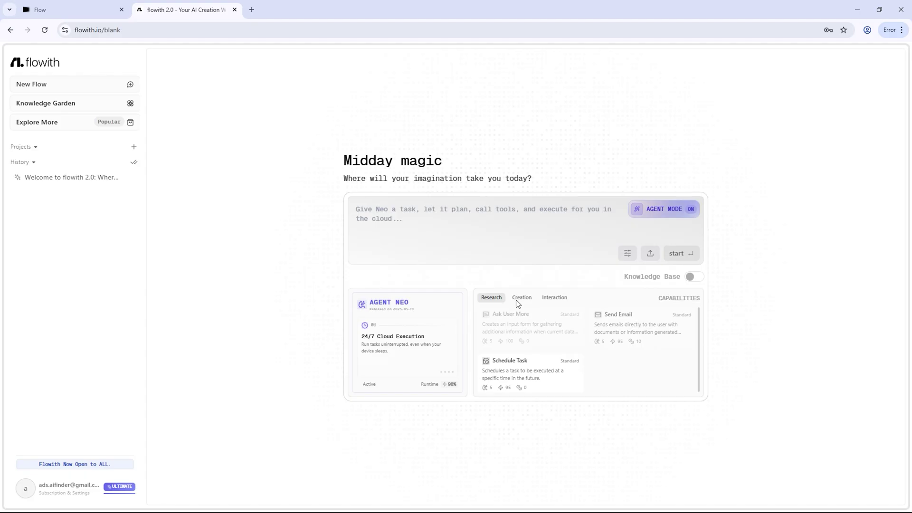
pyautogui.click(702, 280)
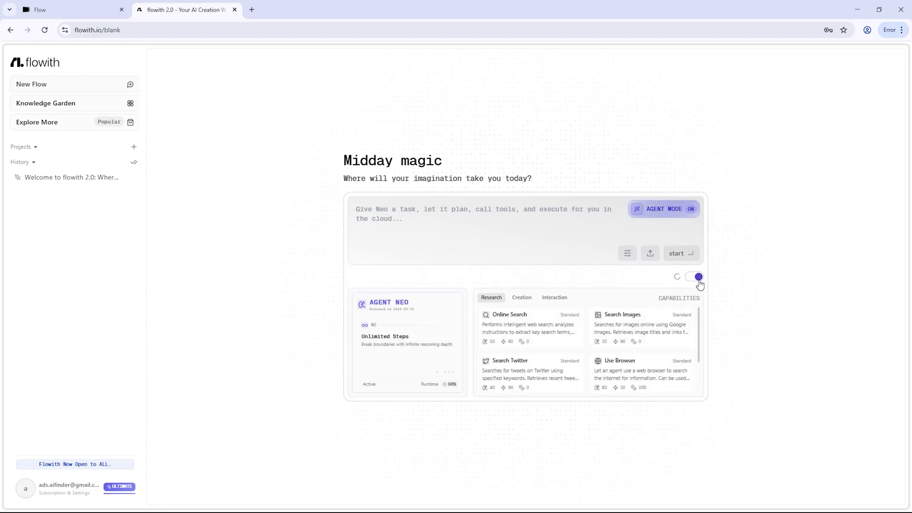
pyautogui.click(695, 282)
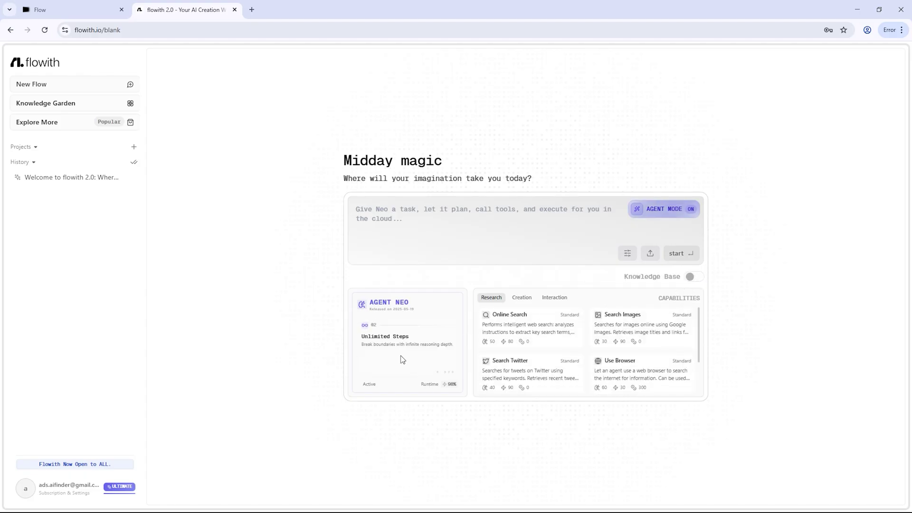
pyautogui.click(663, 210)
pyautogui.click(457, 337)
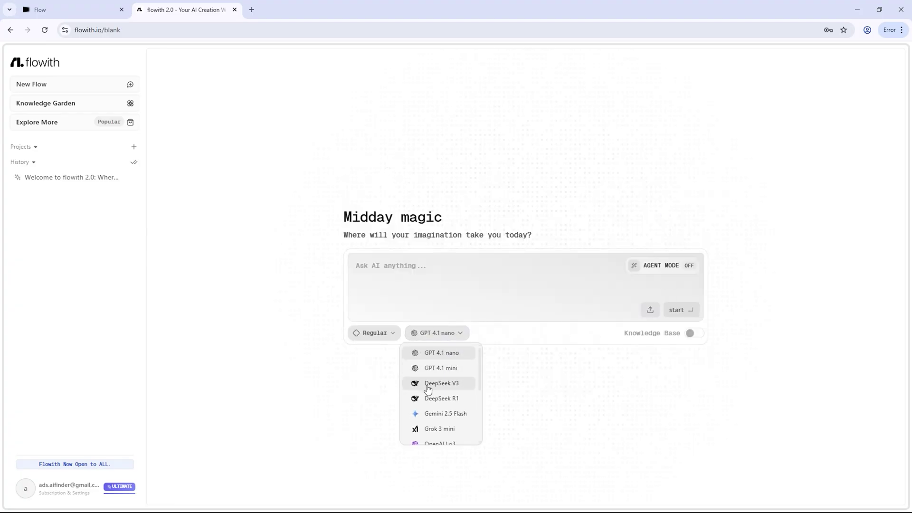
pyautogui.scroll(-2, 437, 387)
pyautogui.scroll(-2, 438, 389)
pyautogui.scroll(5, 442, 390)
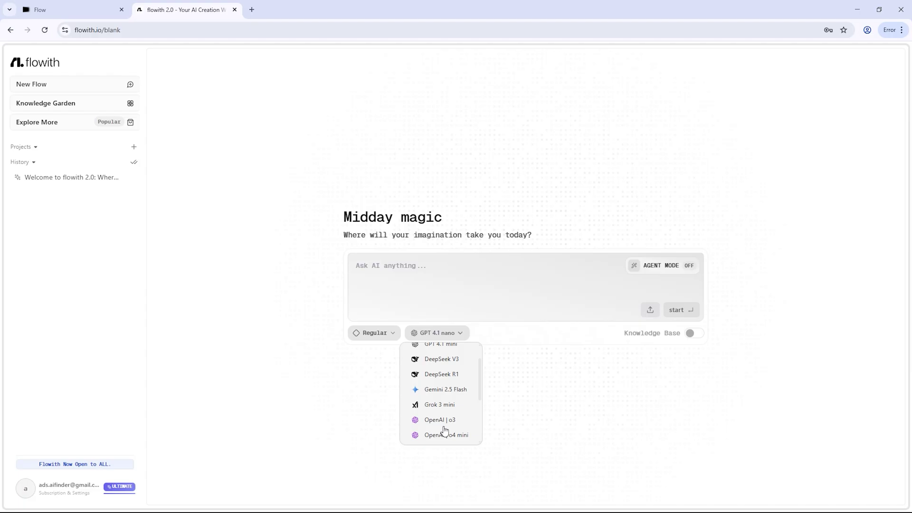
pyautogui.scroll(-2, 443, 406)
pyautogui.scroll(3, 445, 405)
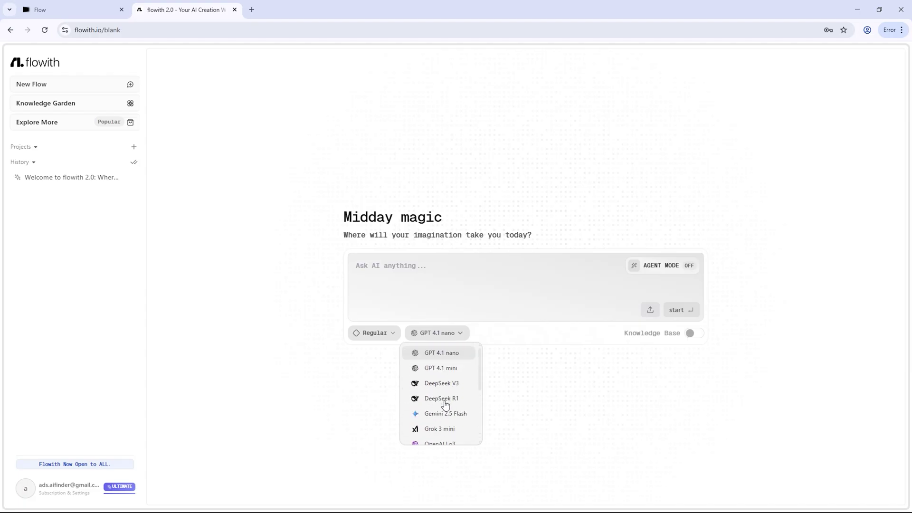
pyautogui.click(571, 310)
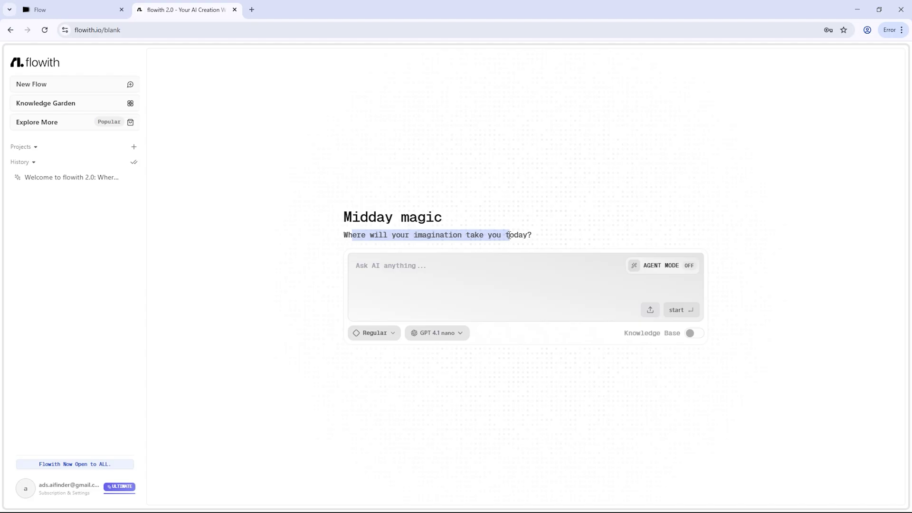
pyautogui.click(543, 241)
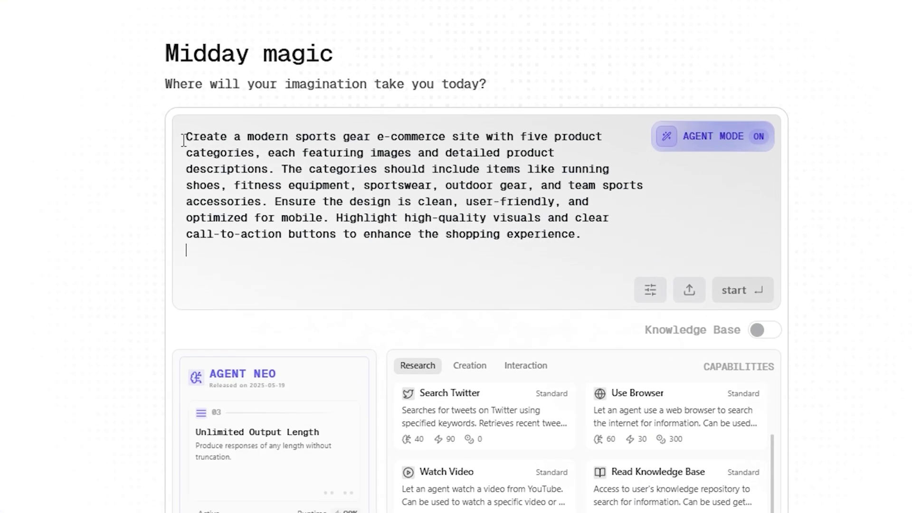
# - Highlight the sports gear prompt through its categories, design requirements and call-to-action line, then deselect
pyautogui.moveTo(376, 138); pyautogui.dragTo(500, 162)
pyautogui.moveTo(276, 161); pyautogui.dragTo(228, 170)
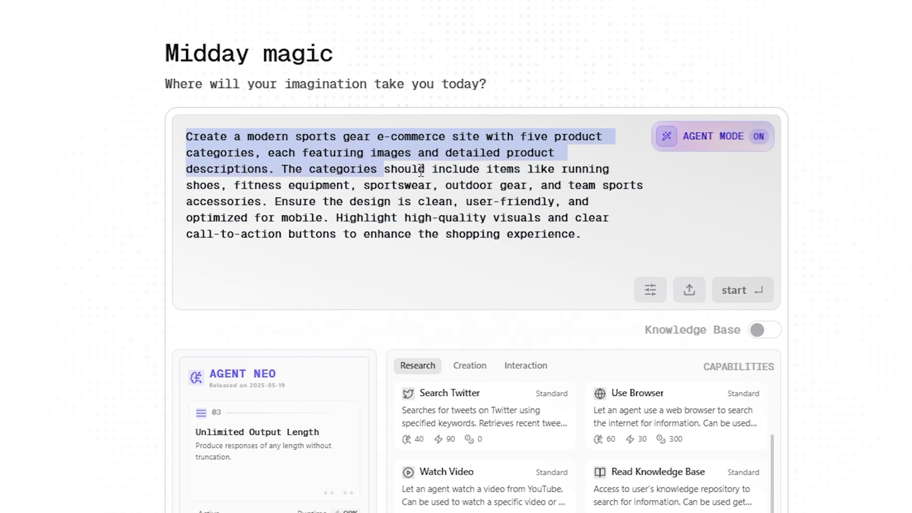
pyautogui.moveTo(421, 171); pyautogui.dragTo(402, 189)
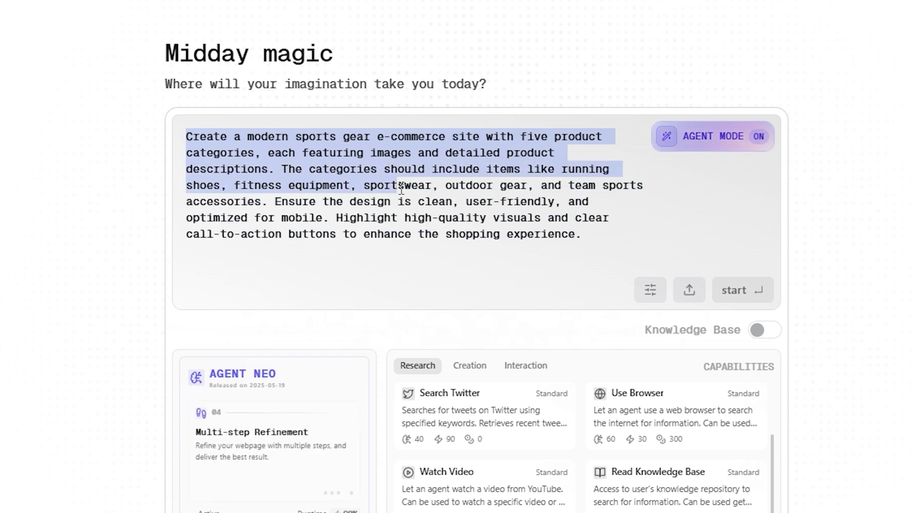
pyautogui.moveTo(500, 190)
pyautogui.mouseDown()
pyautogui.moveTo(637, 190)
pyautogui.moveTo(501, 200)
pyautogui.mouseUp()
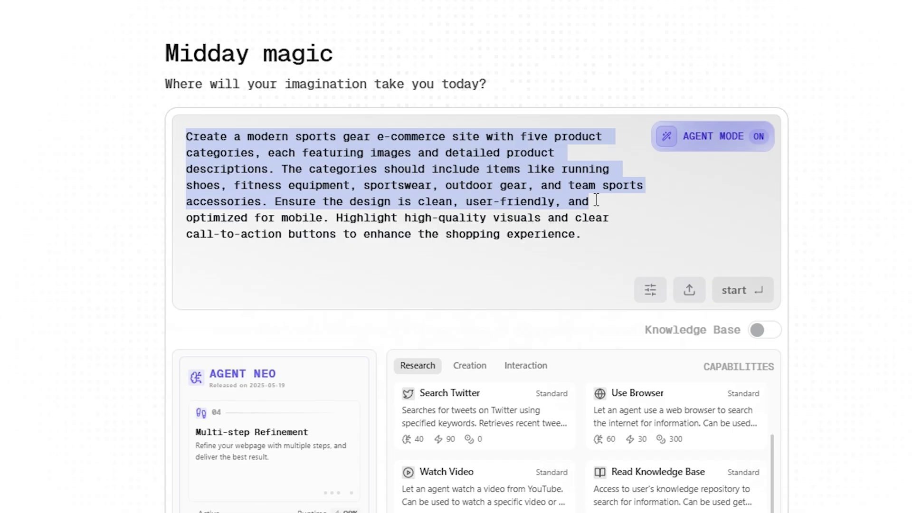
pyautogui.moveTo(596, 200); pyautogui.dragTo(558, 242)
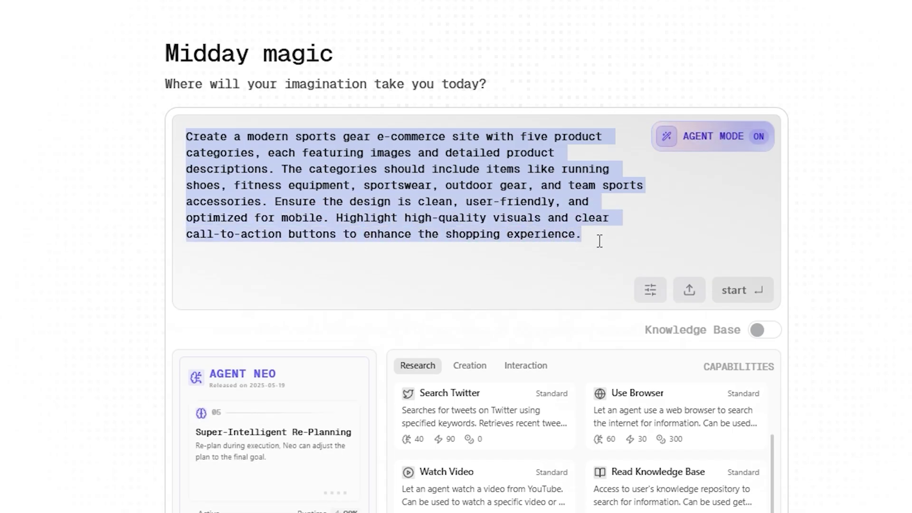
pyautogui.click(600, 241)
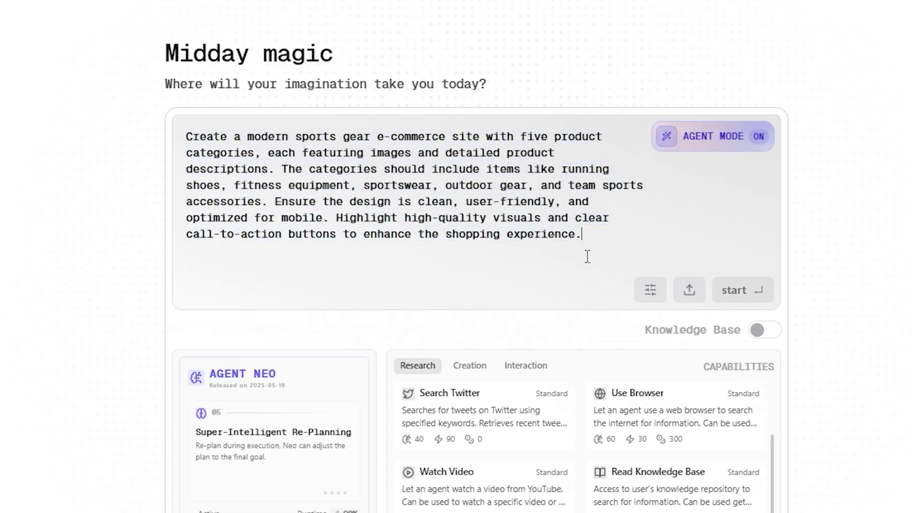
# - Run the sports store prompt and focus the canvas on the resulting webpage node
pyautogui.click(743, 291)
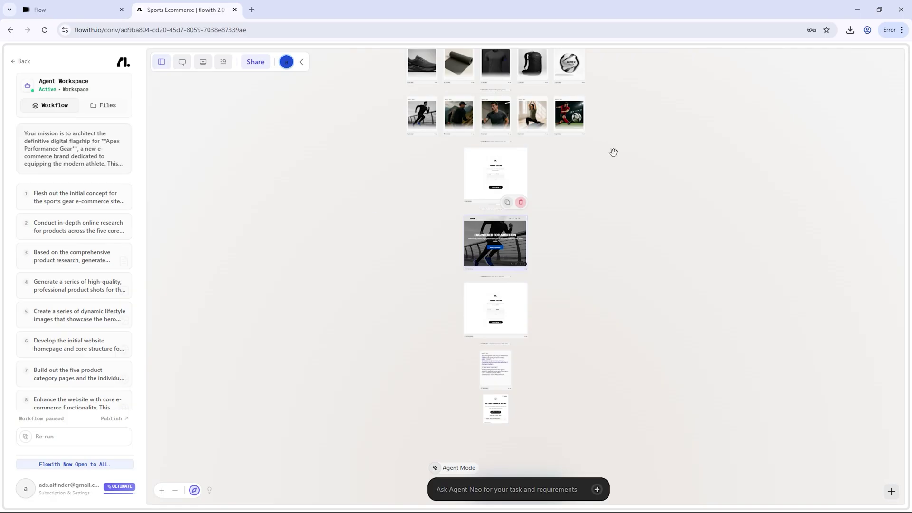
pyautogui.moveTo(617, 155); pyautogui.dragTo(605, 393)
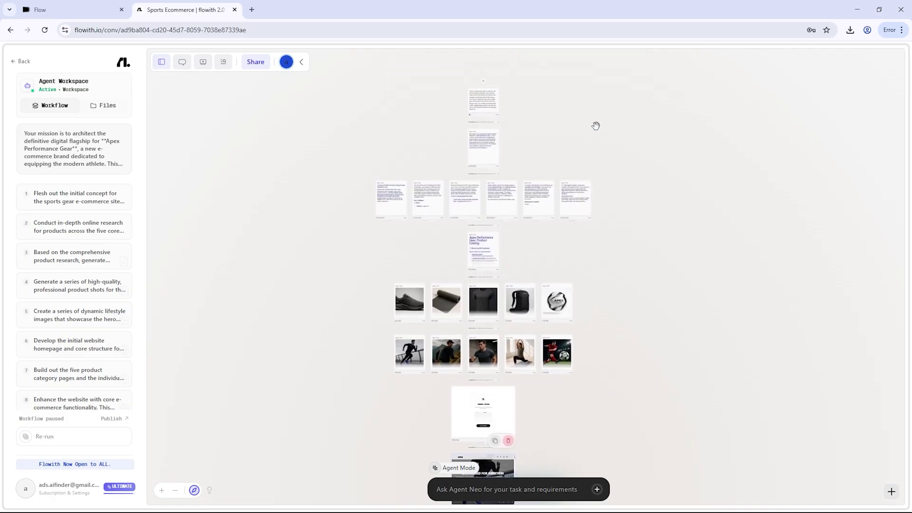
pyautogui.click(195, 491)
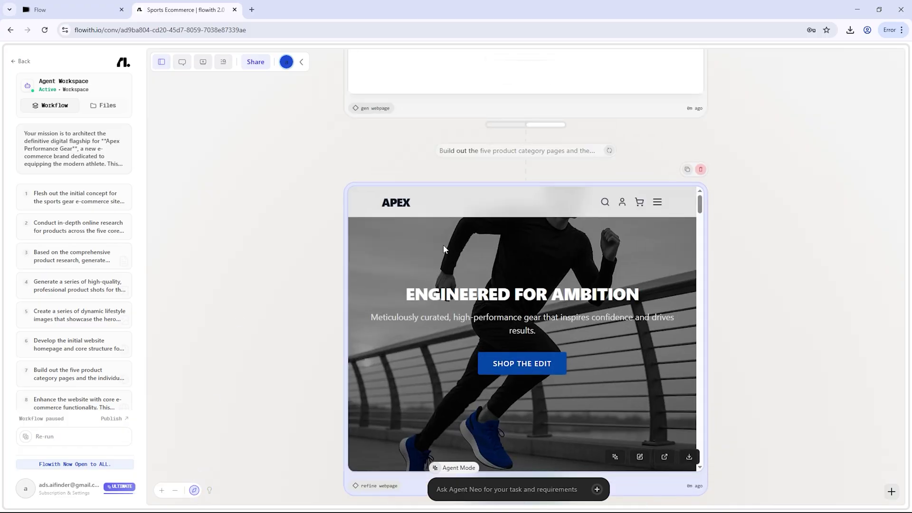
# - Pan the Sports Ecommerce workflow to review the homepage-building step and lifestyle images
pyautogui.moveTo(740, 133); pyautogui.dragTo(743, 473)
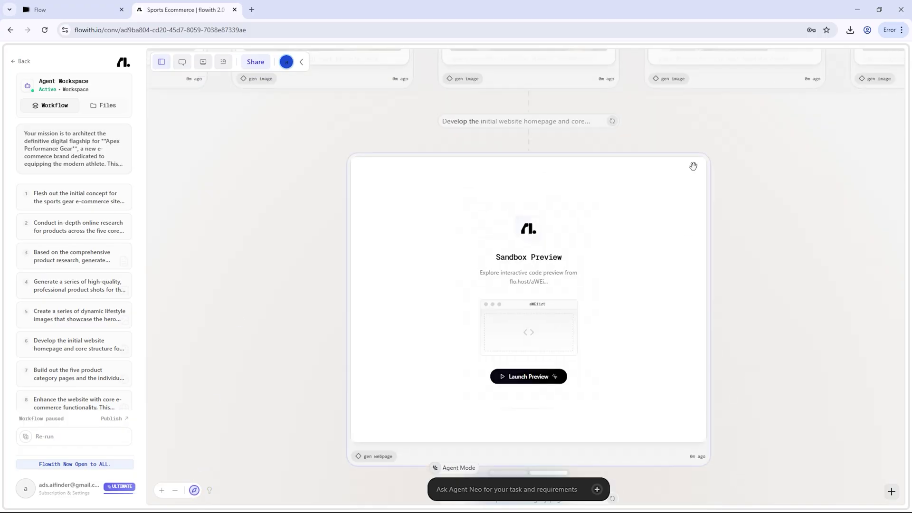
pyautogui.click(715, 230)
pyautogui.moveTo(736, 142); pyautogui.dragTo(735, 451)
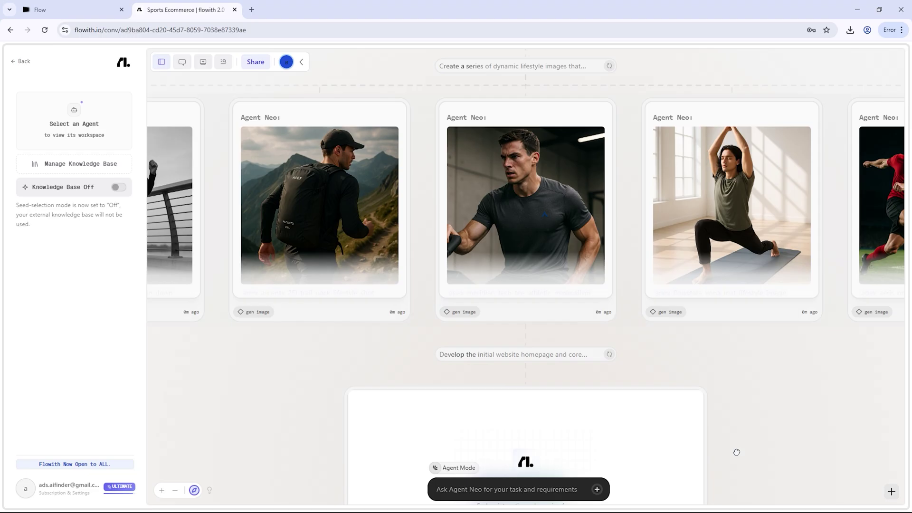
pyautogui.scroll(5, 693, 134)
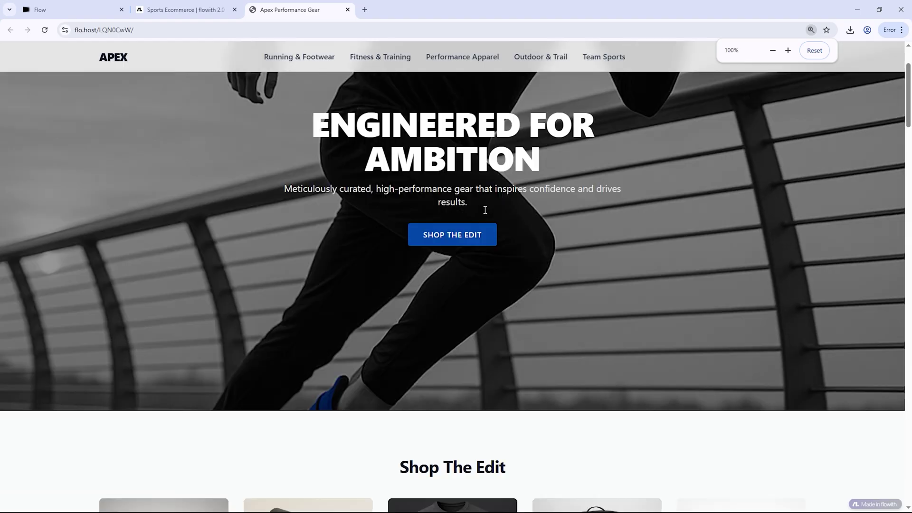
pyautogui.scroll(-5, 484, 214)
# - Scroll the Apex homepage and highlight its three customer testimonials
pyautogui.scroll(-15, 484, 214)
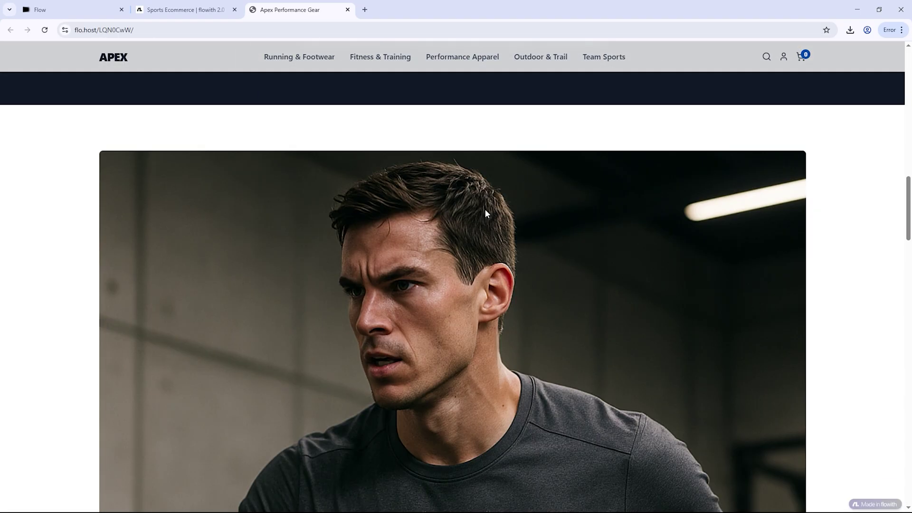
pyautogui.scroll(-15, 487, 213)
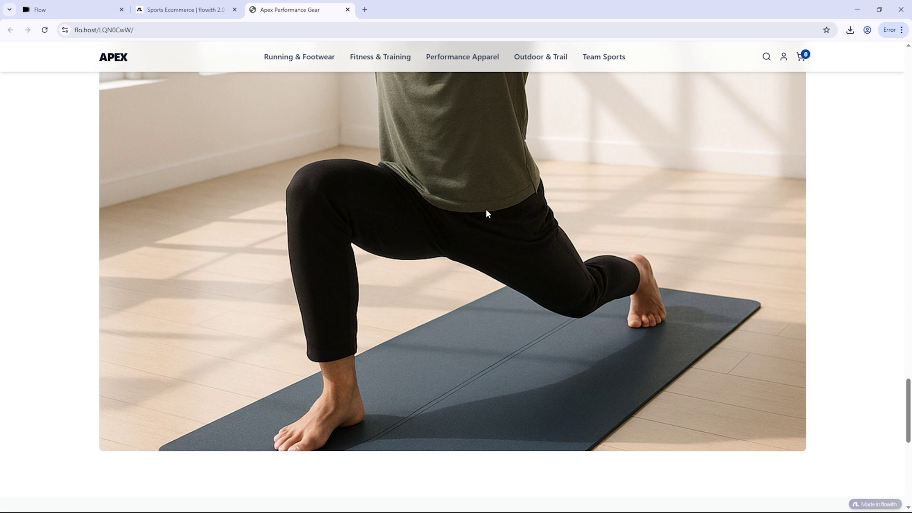
pyautogui.scroll(-7, 486, 212)
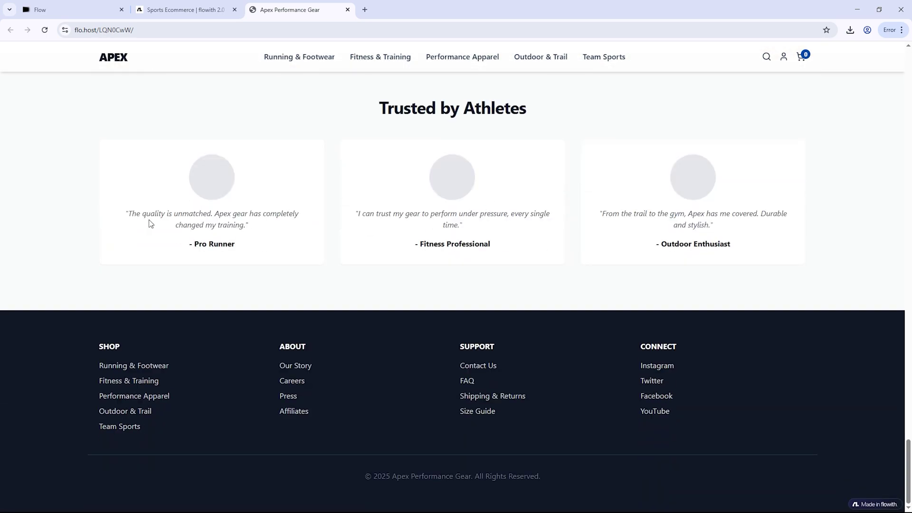
pyautogui.moveTo(126, 214); pyautogui.dragTo(447, 225)
pyautogui.moveTo(600, 213); pyautogui.dragTo(751, 241)
pyautogui.click(642, 375)
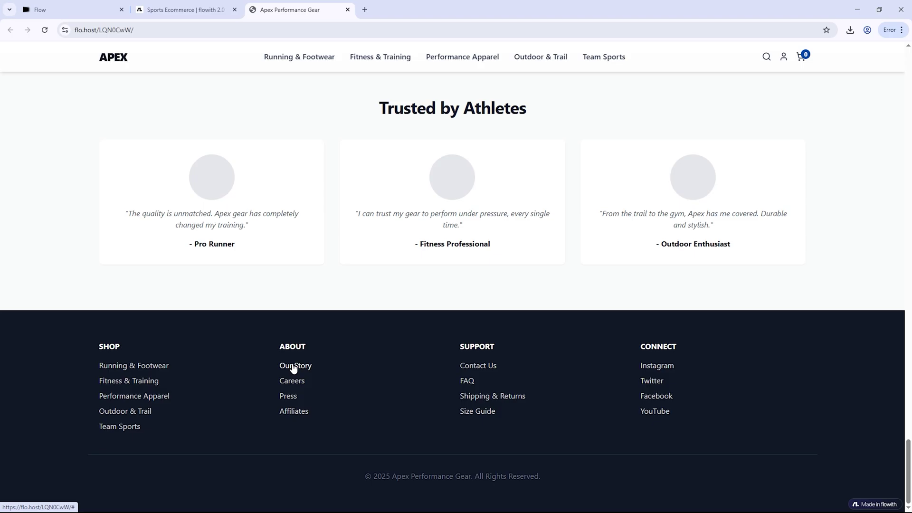
# - Open the Apex Stratus R1 Road Runner product page and scroll through it
pyautogui.scroll(-5, 393, 207)
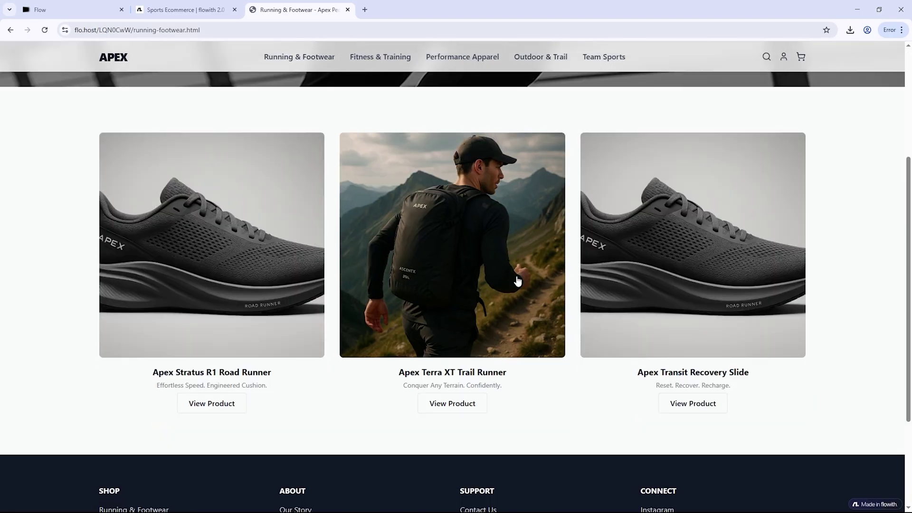
pyautogui.click(251, 243)
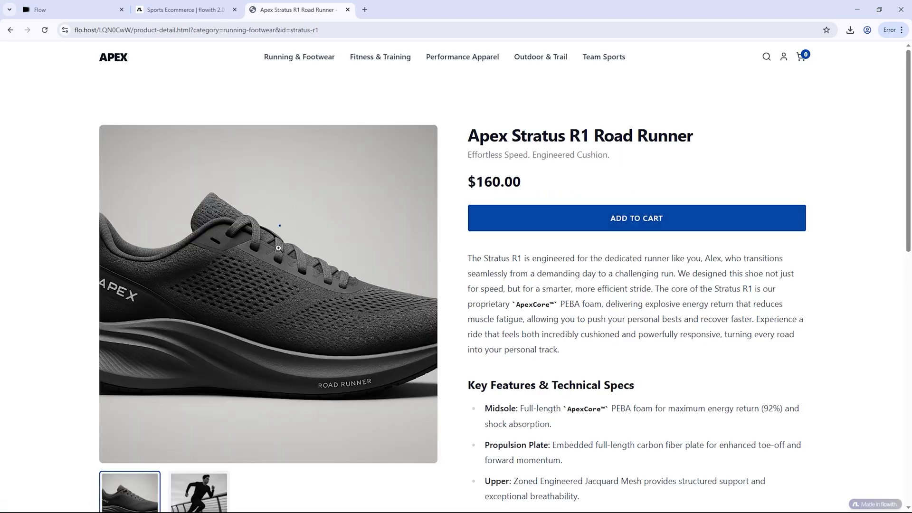
pyautogui.scroll(-2, 493, 198)
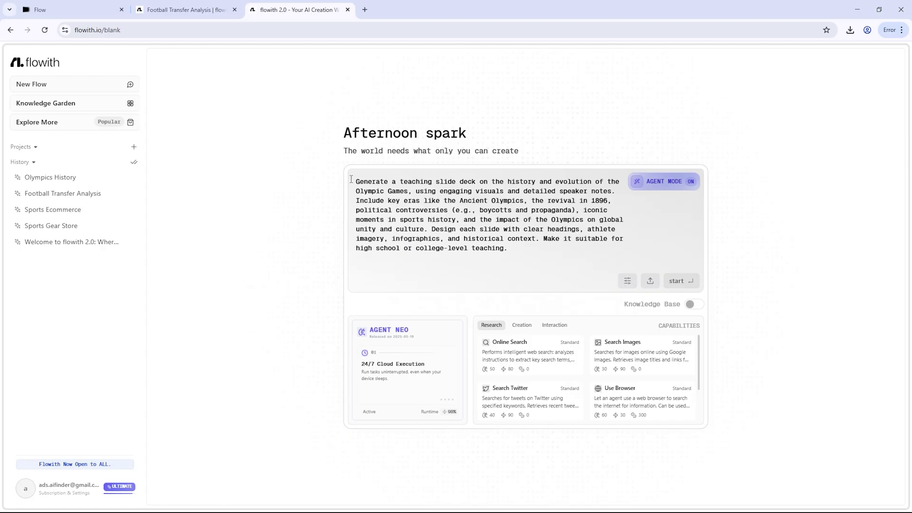
# - Highlight the Olympics slide-deck prompt from its opening line through the key eras and design lines
pyautogui.moveTo(358, 181); pyautogui.dragTo(595, 181)
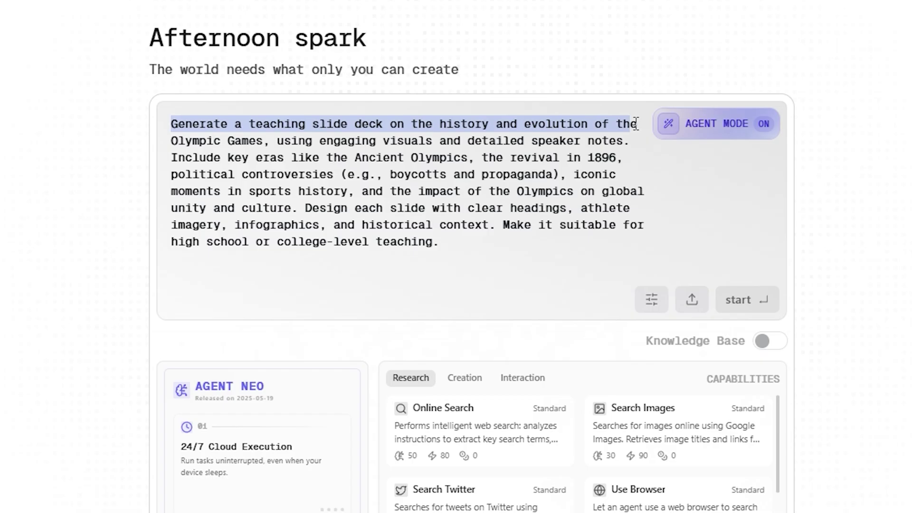
pyautogui.moveTo(606, 125); pyautogui.dragTo(664, 167)
pyautogui.moveTo(595, 167); pyautogui.dragTo(529, 244)
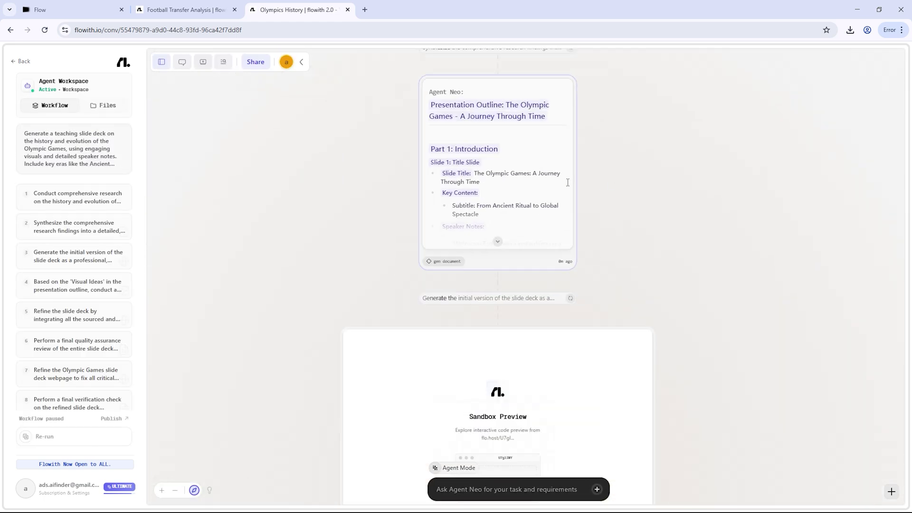
# - Launch the Olympic Games deck preview and page to slide 7, The Political Arena
pyautogui.scroll(-3, 533, 271)
pyautogui.click(496, 380)
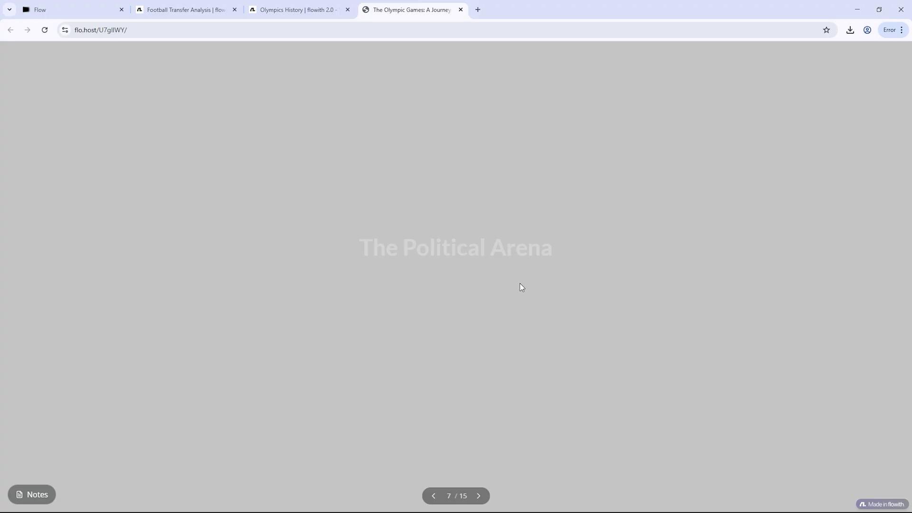
pyautogui.press('Right')
pyautogui.press('Left')
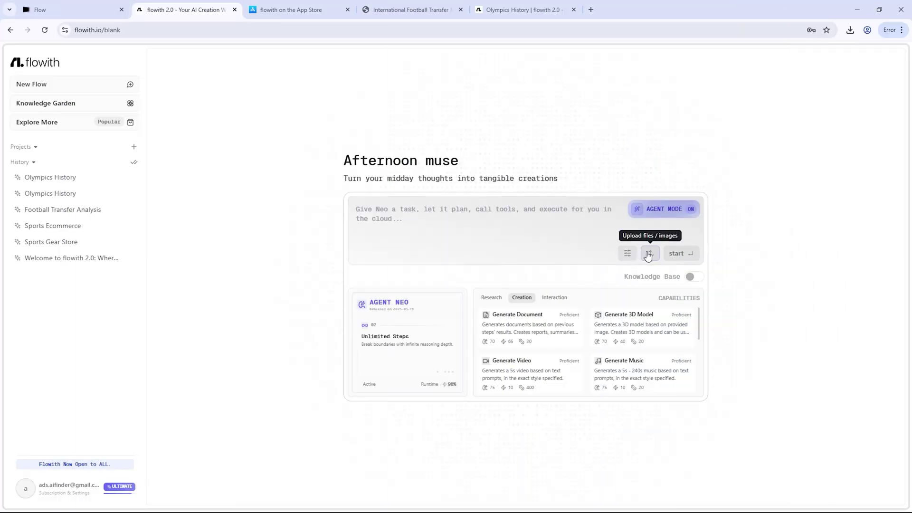
# - Review the football transfer market trends prompt and output length, then submit it to Agent Neo
pyautogui.click(628, 255)
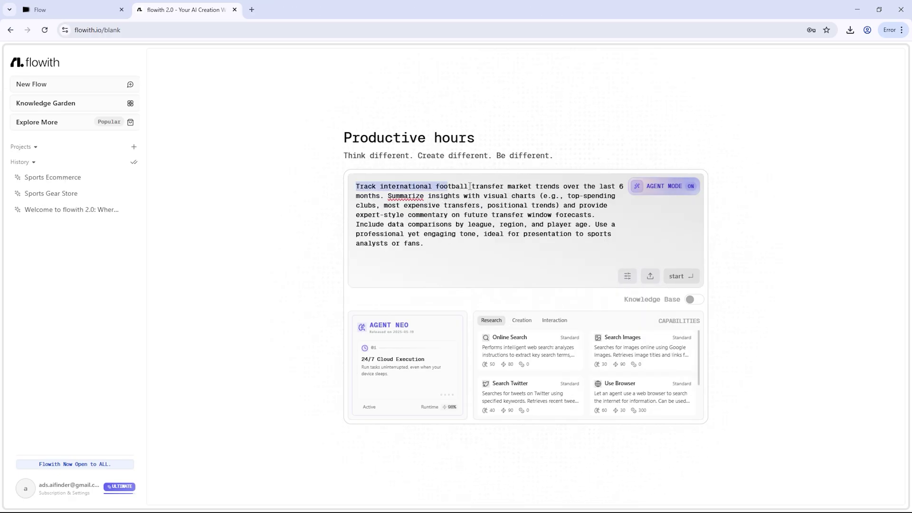
pyautogui.moveTo(627, 190); pyautogui.dragTo(536, 206)
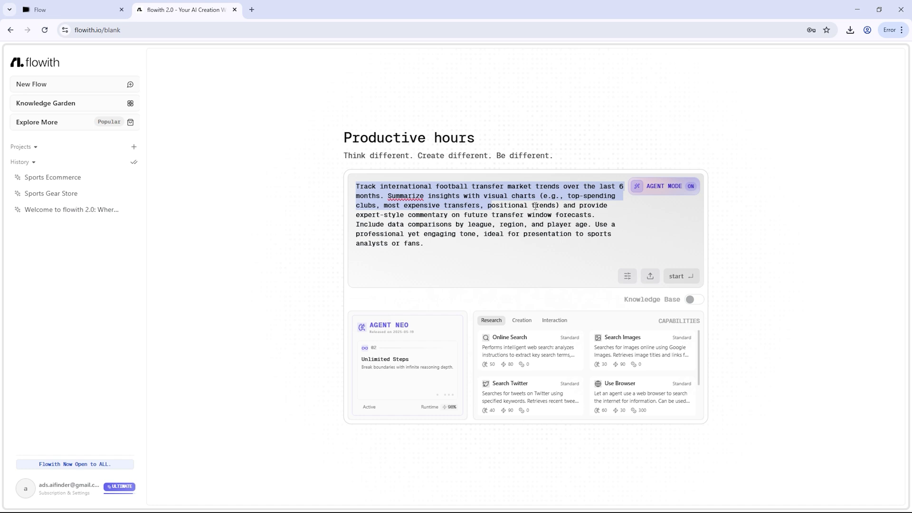
pyautogui.moveTo(617, 207); pyautogui.dragTo(501, 219)
pyautogui.moveTo(593, 220); pyautogui.dragTo(551, 231)
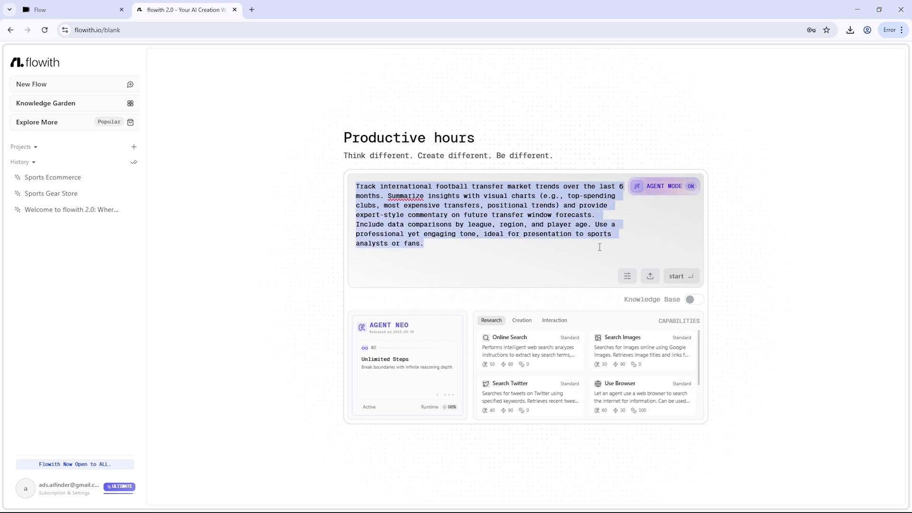
pyautogui.click(633, 253)
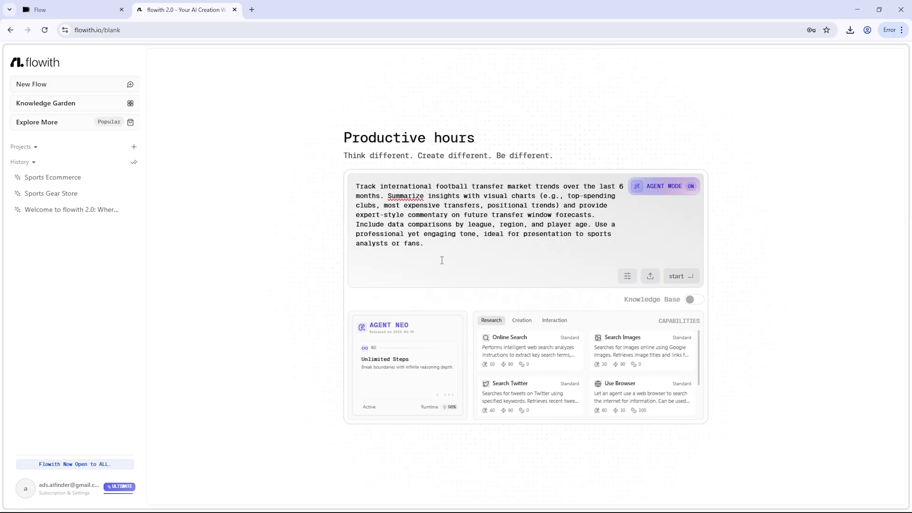
pyautogui.click(677, 277)
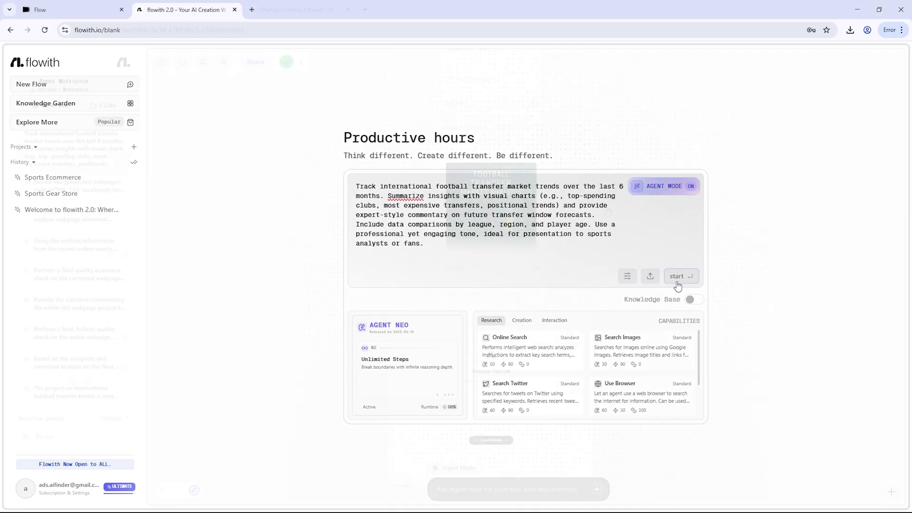
pyautogui.scroll(-15, 576, 353)
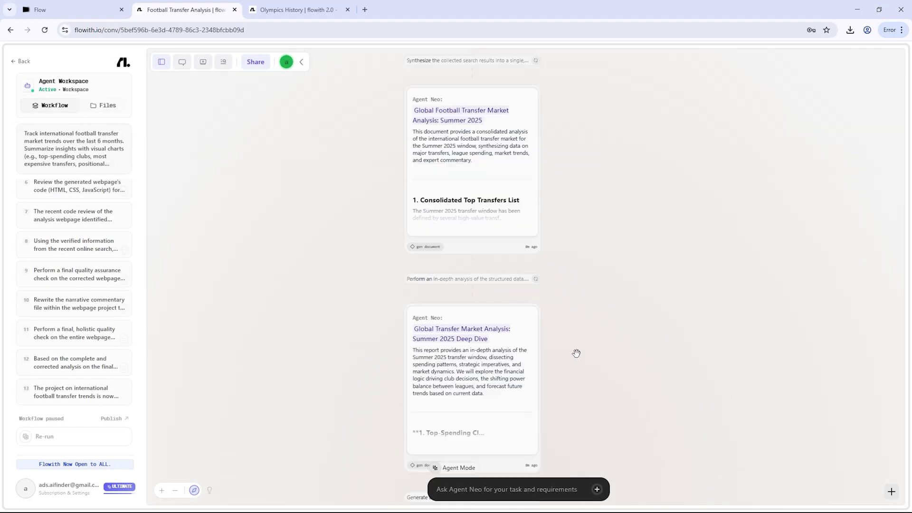
pyautogui.click(474, 314)
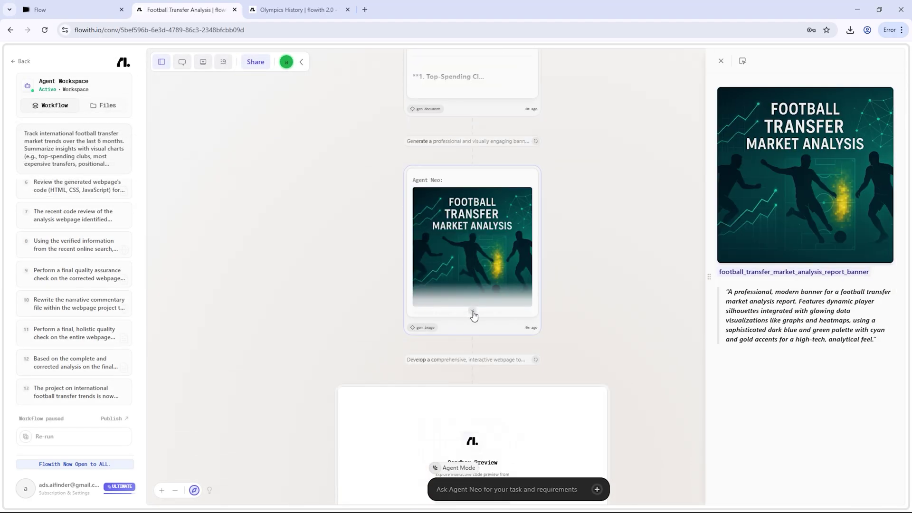
pyautogui.click(721, 61)
pyautogui.scroll(-5, 567, 266)
pyautogui.scroll(-4, 652, 289)
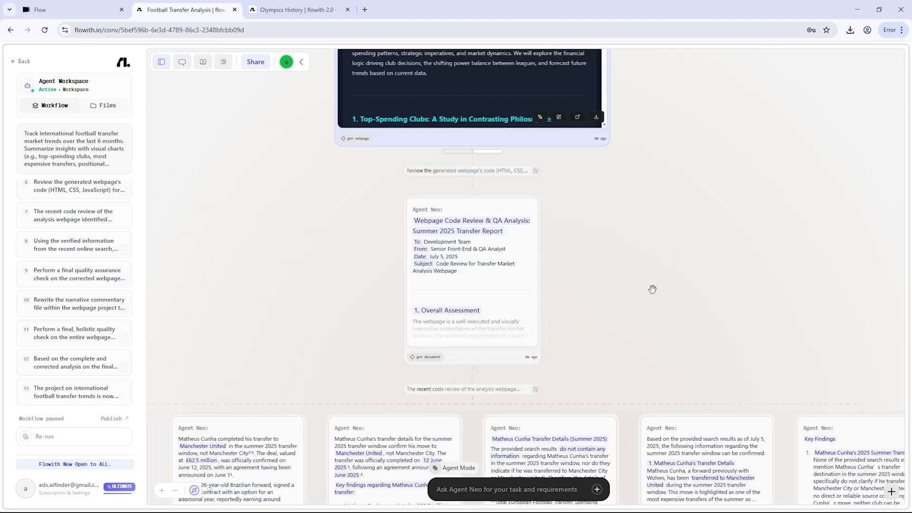
pyautogui.scroll(-5, 652, 288)
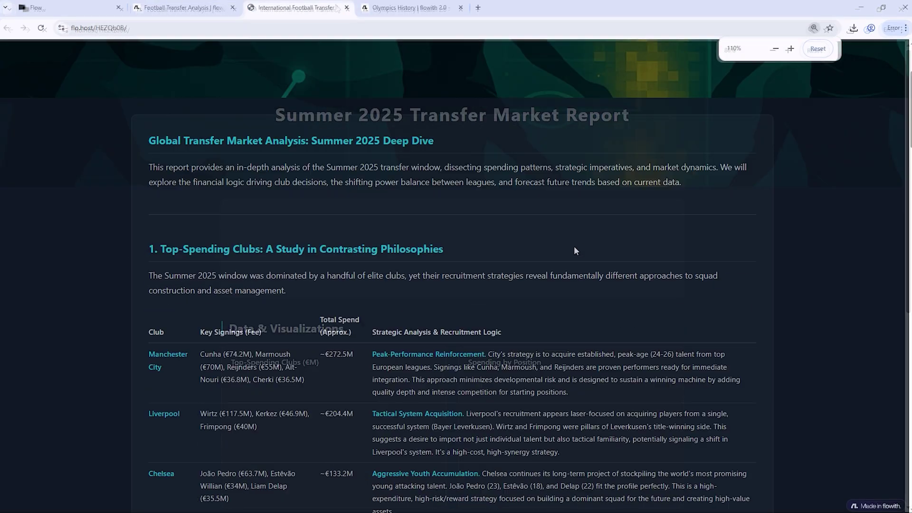
pyautogui.scroll(-20, 673, 256)
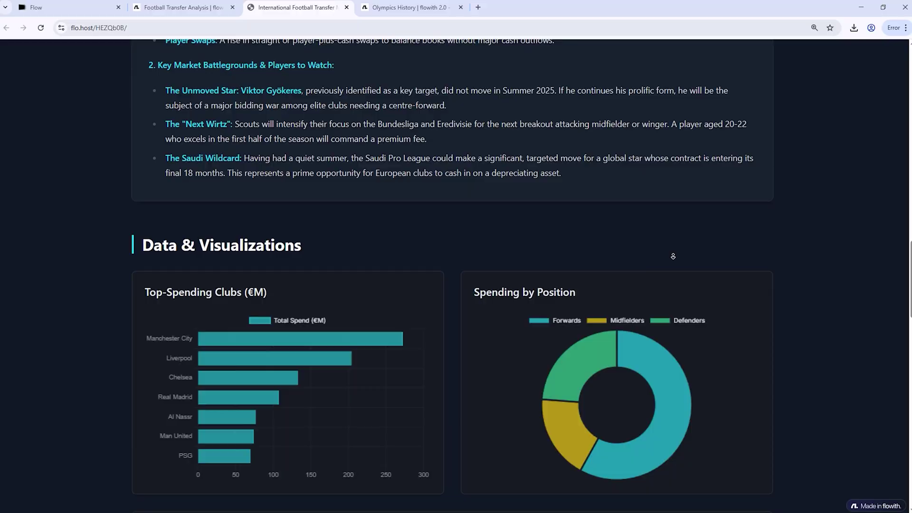
pyautogui.scroll(-8, 673, 256)
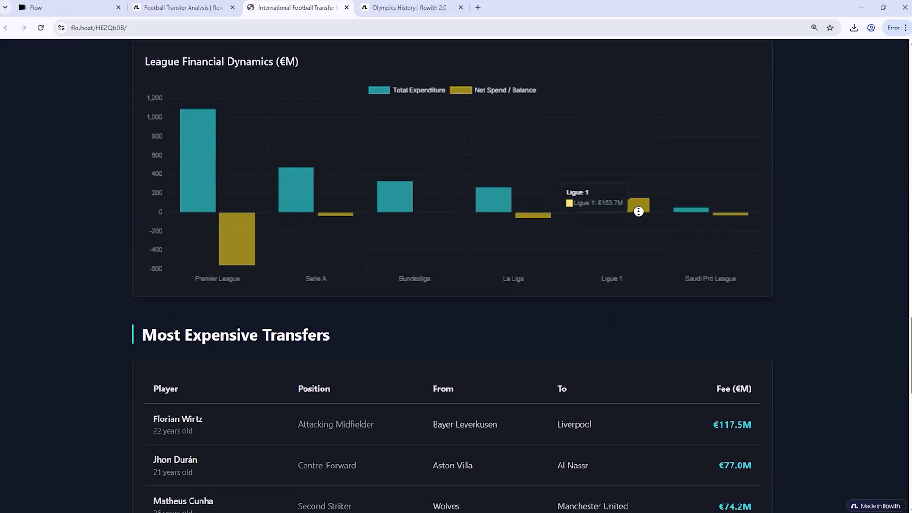
pyautogui.scroll(-15, 639, 211)
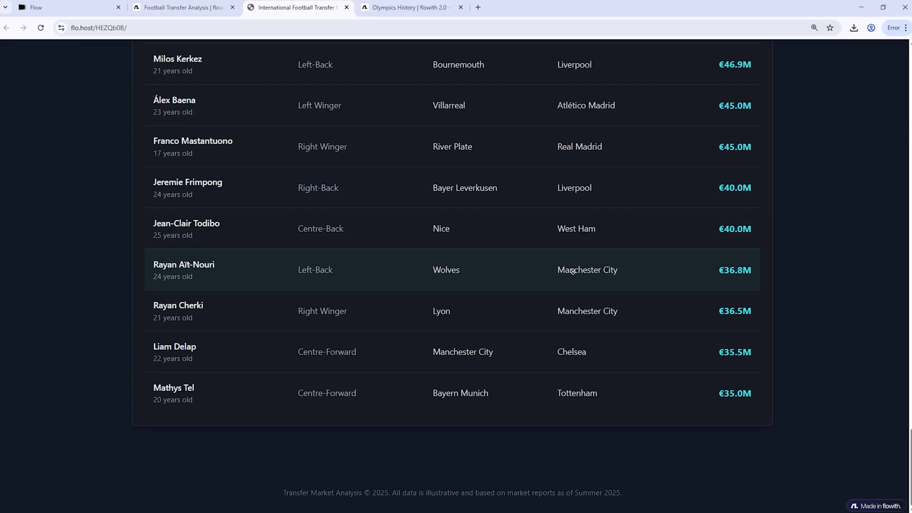
pyautogui.scroll(12, 573, 271)
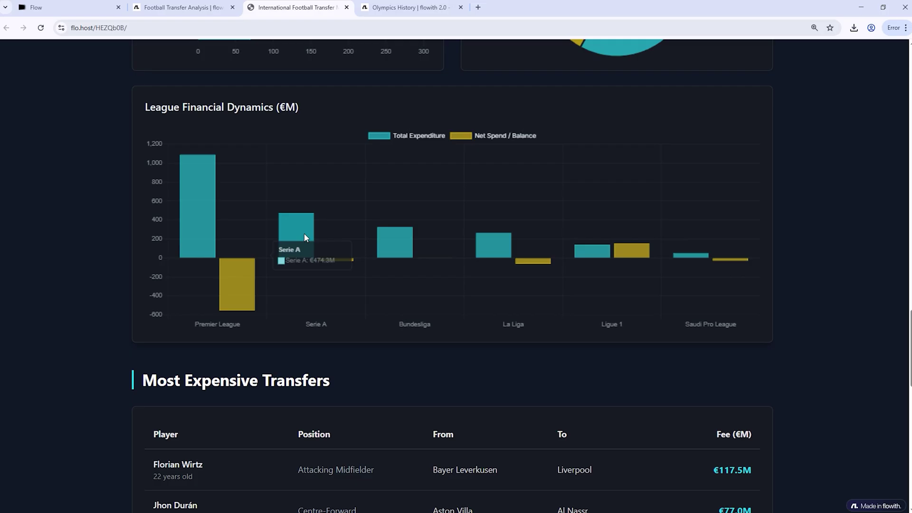
pyautogui.scroll(9, 545, 269)
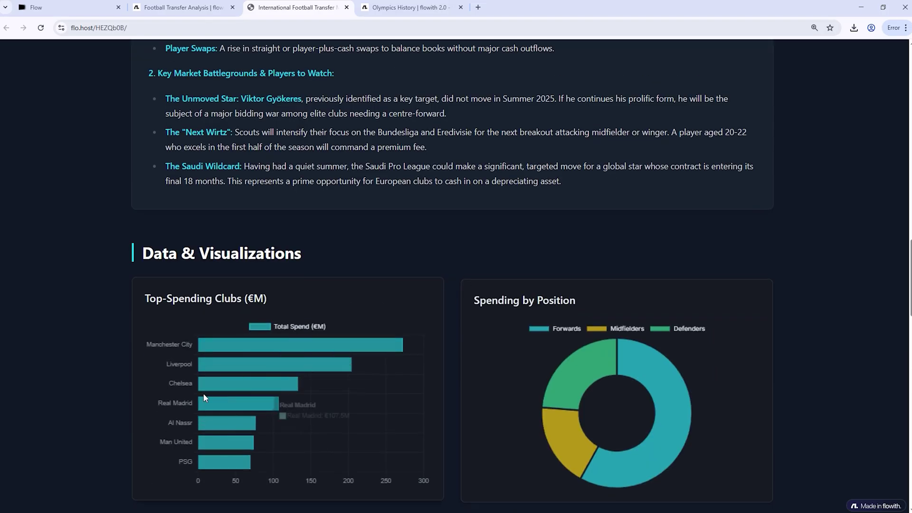
pyautogui.scroll(1, 475, 429)
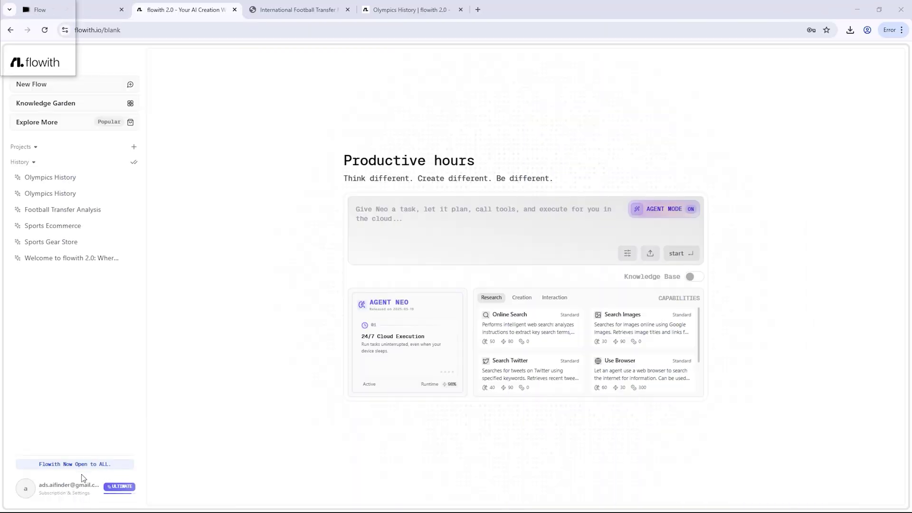
# - Open the iOS app's App Store page from the account menu, browse its screenshots, then show chat modes
pyautogui.click(31, 494)
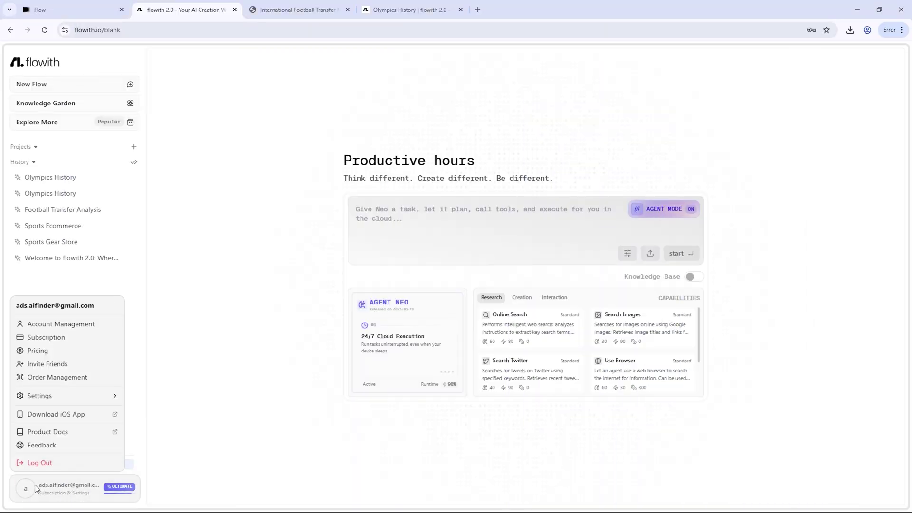
pyautogui.click(74, 415)
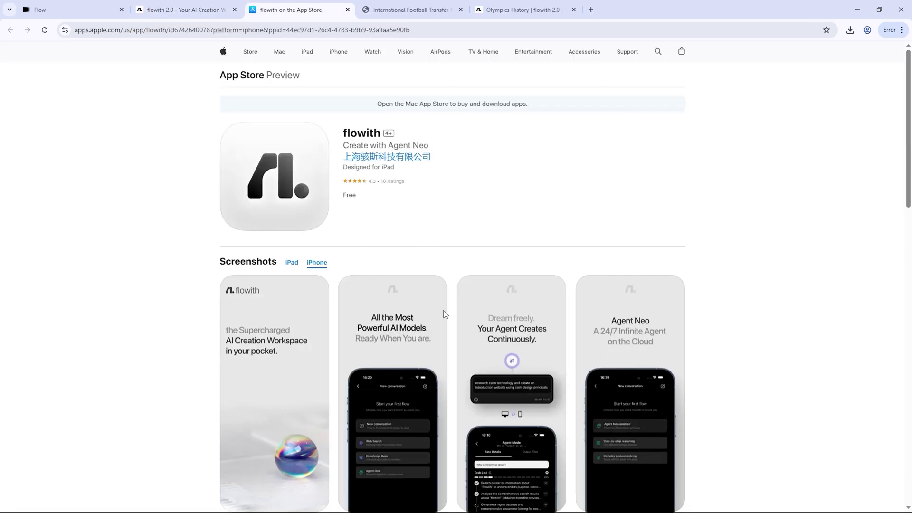
pyautogui.scroll(-5, 287, 364)
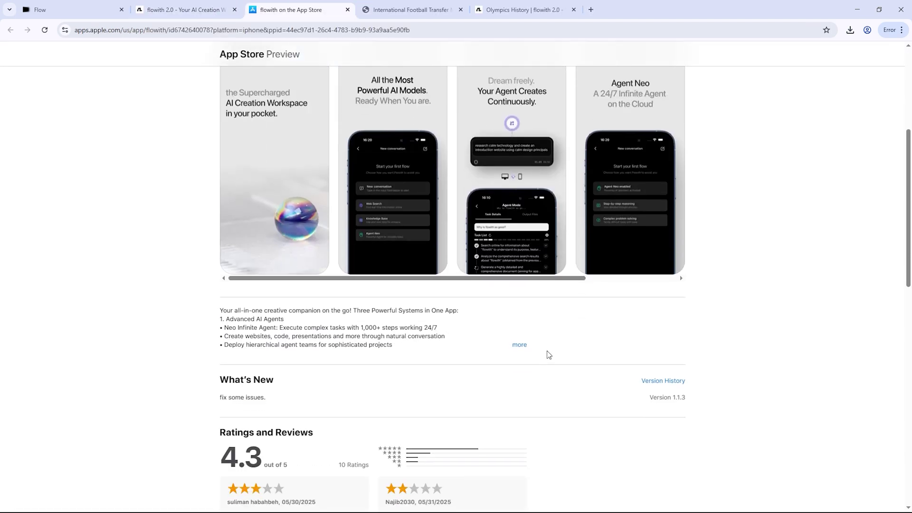
pyautogui.hscroll(5, 475, 190)
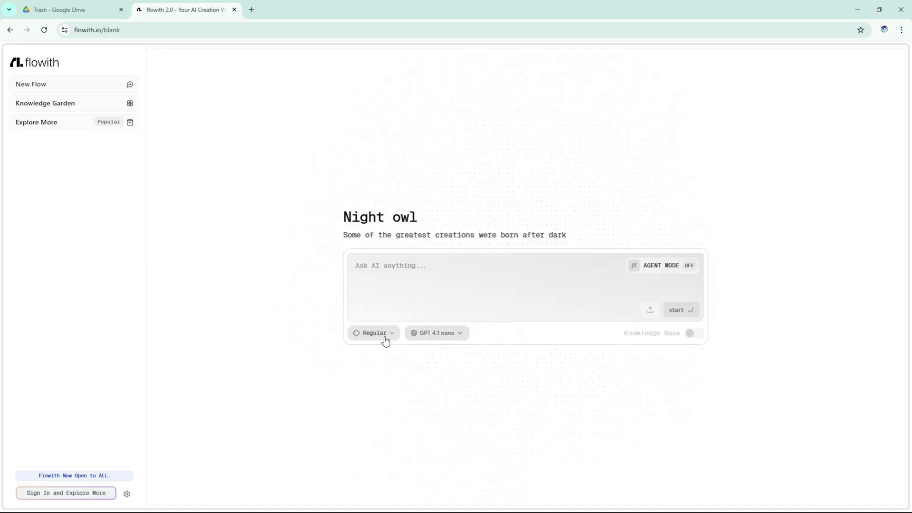
pyautogui.click(385, 336)
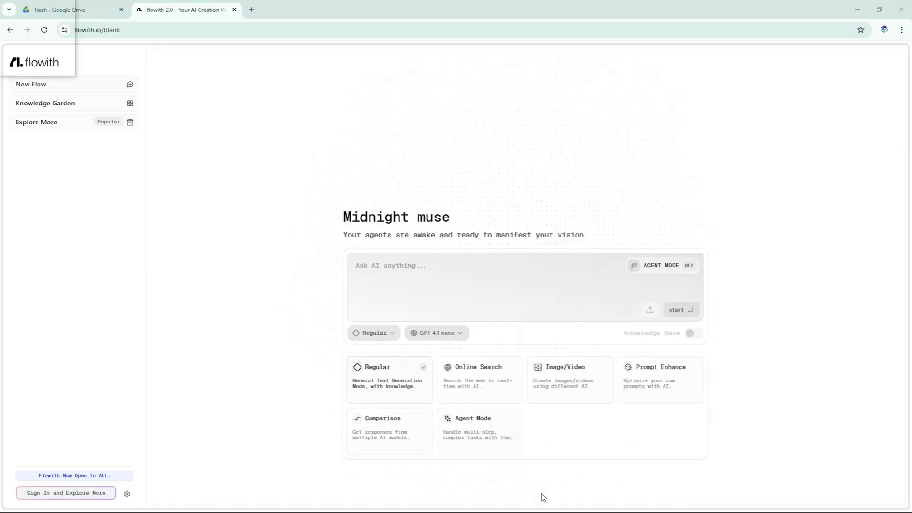
# - Check the AI model list and turn Agent Mode on
pyautogui.click(460, 339)
pyautogui.click(464, 339)
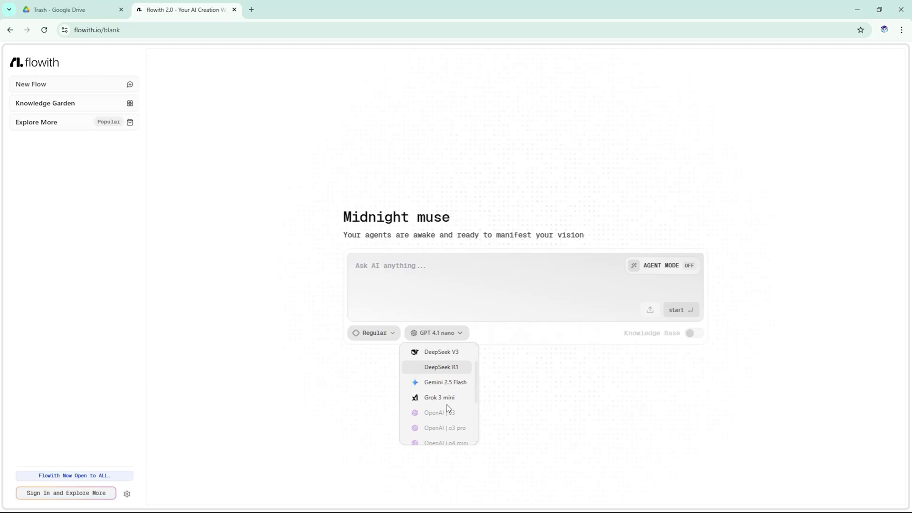
pyautogui.click(424, 287)
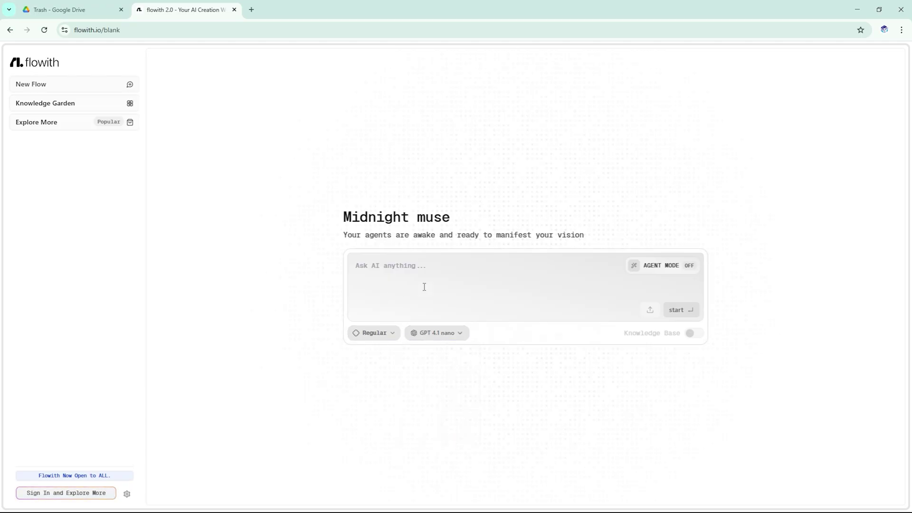
pyautogui.click(684, 270)
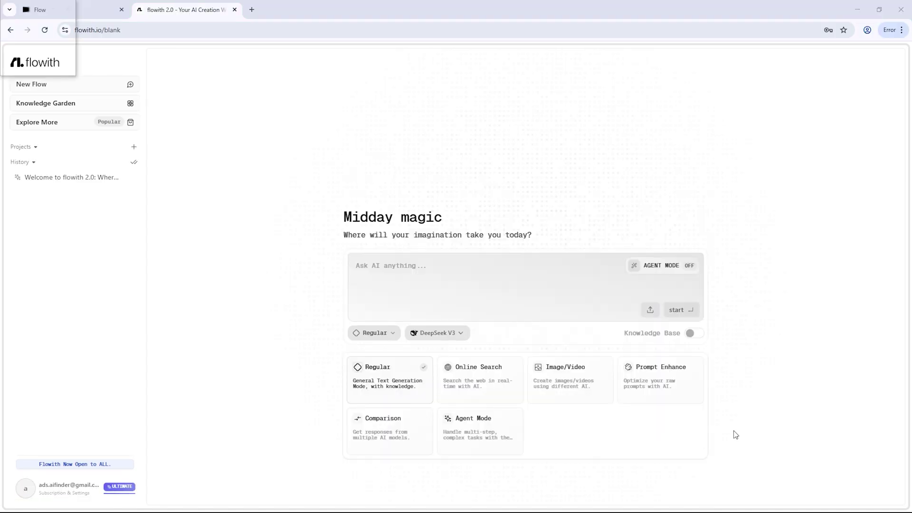
# - Hide the chat mode cards, then try file upload and cancel the Open dialog
pyautogui.click(394, 337)
pyautogui.click(652, 310)
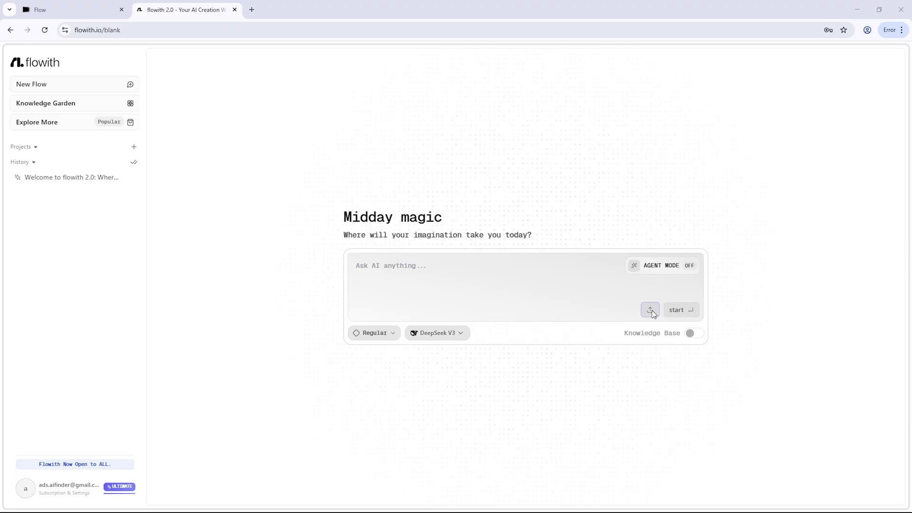
pyautogui.click(500, 309)
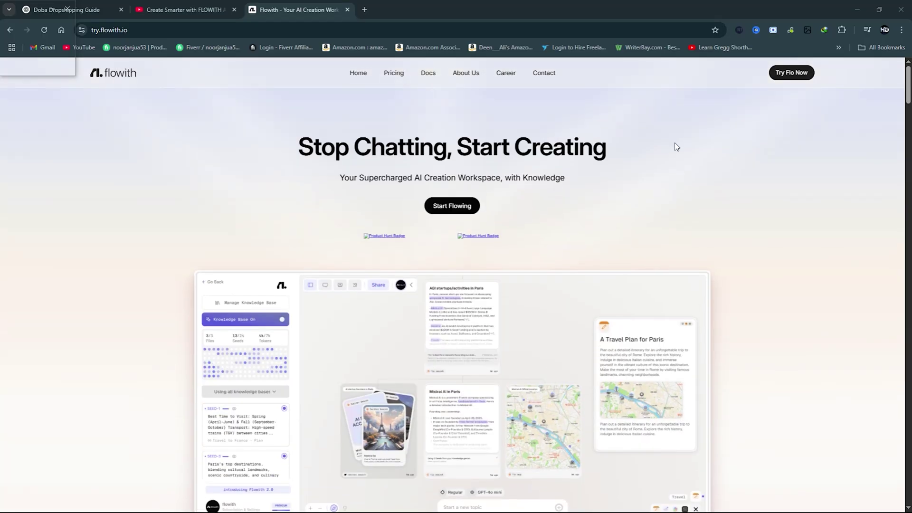
# - Scroll down the try.flowith.io page past the community Use Cases cards to Autonomous Planning
pyautogui.scroll(-7, 675, 145)
pyautogui.scroll(-9, 670, 205)
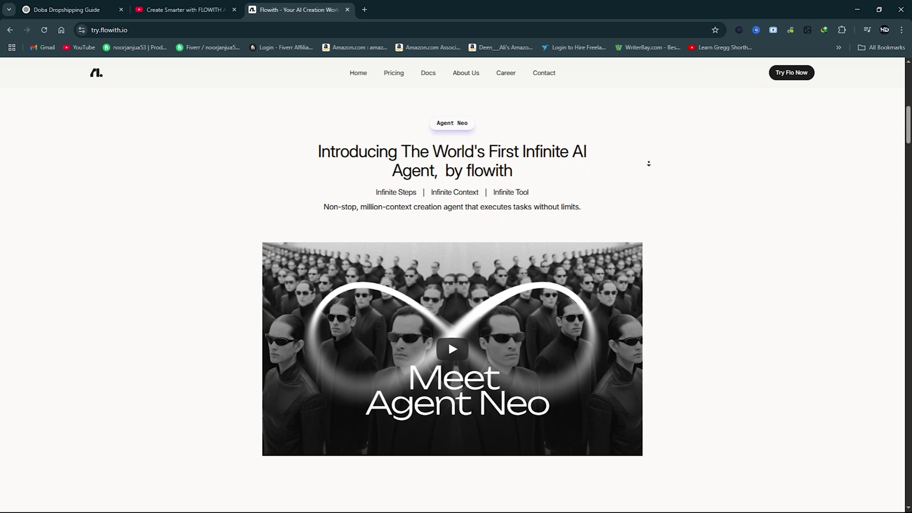
pyautogui.scroll(-9, 651, 175)
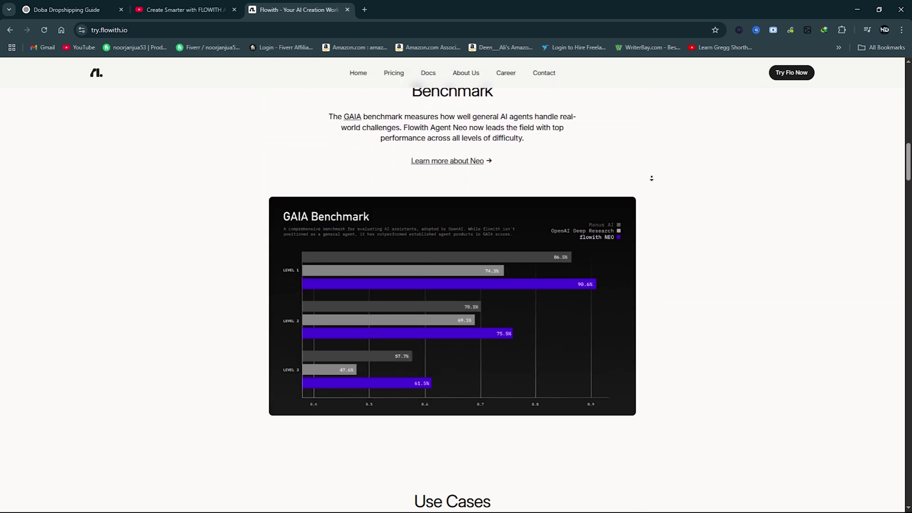
pyautogui.scroll(-20, 647, 177)
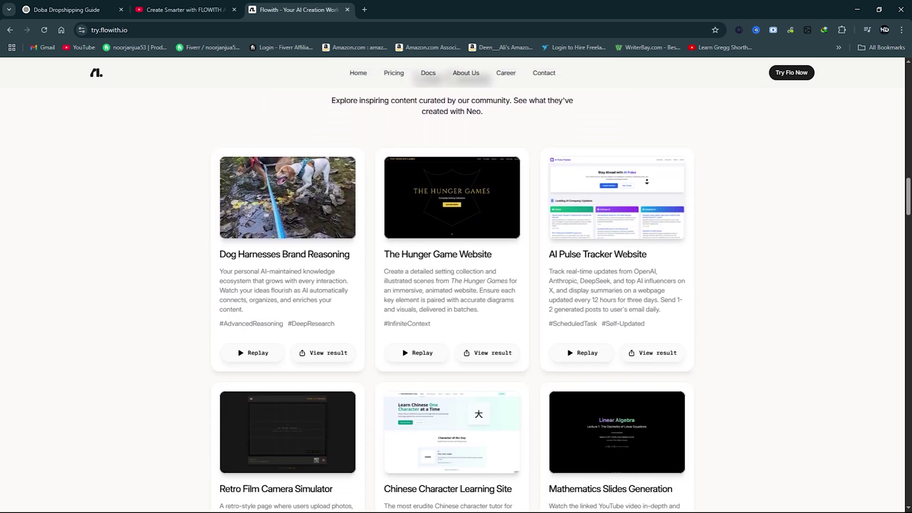
pyautogui.scroll(-7, 626, 163)
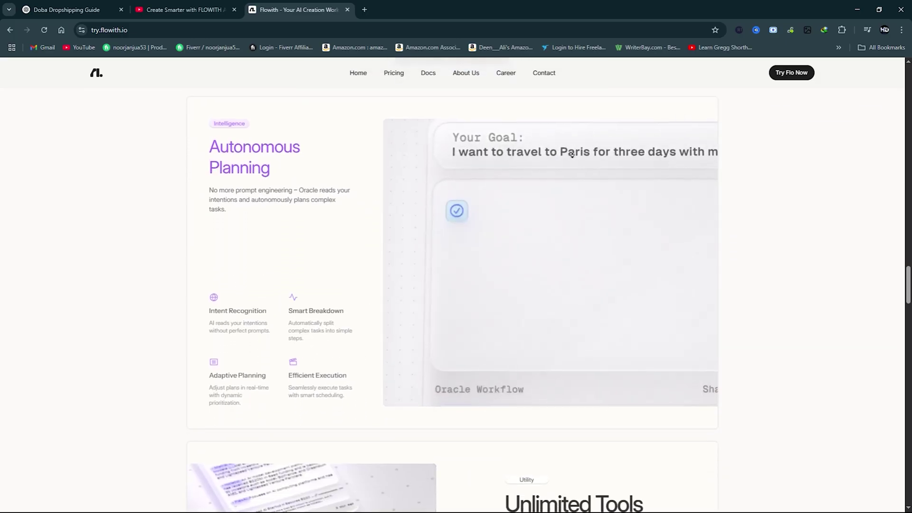
pyautogui.scroll(-1, 565, 149)
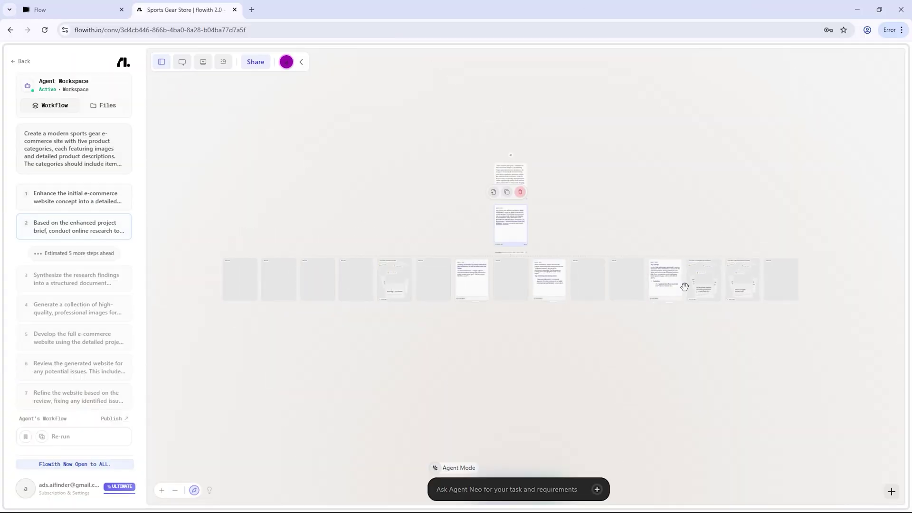
pyautogui.scroll(5, 676, 318)
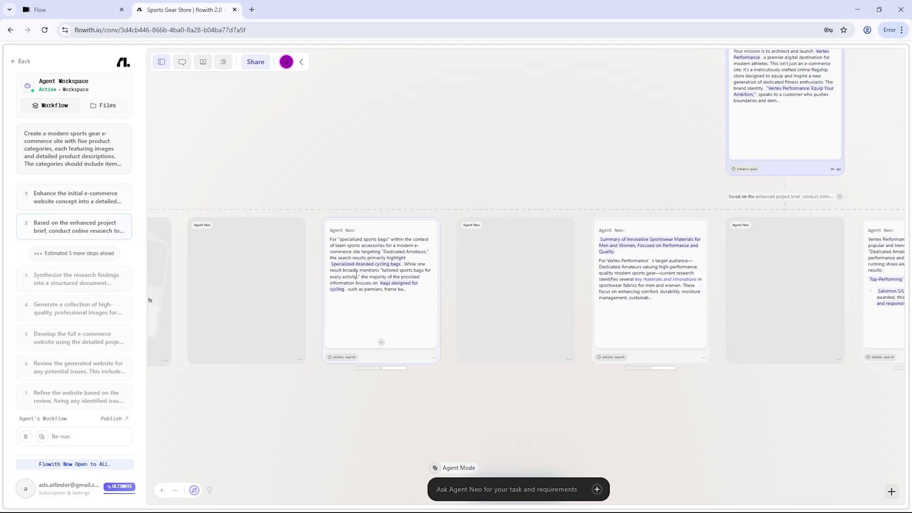
pyautogui.moveTo(485, 191); pyautogui.dragTo(840, 170)
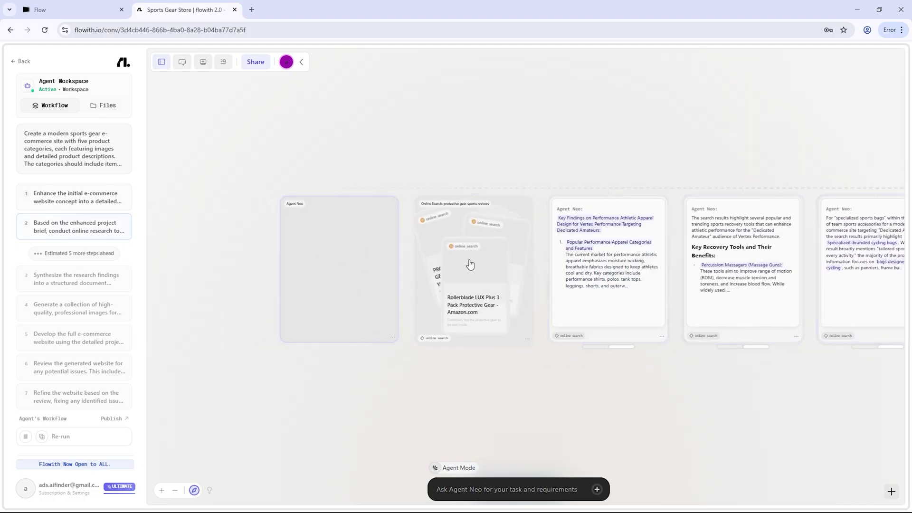
pyautogui.moveTo(751, 158); pyautogui.dragTo(379, 157)
pyautogui.moveTo(637, 166); pyautogui.dragTo(350, 161)
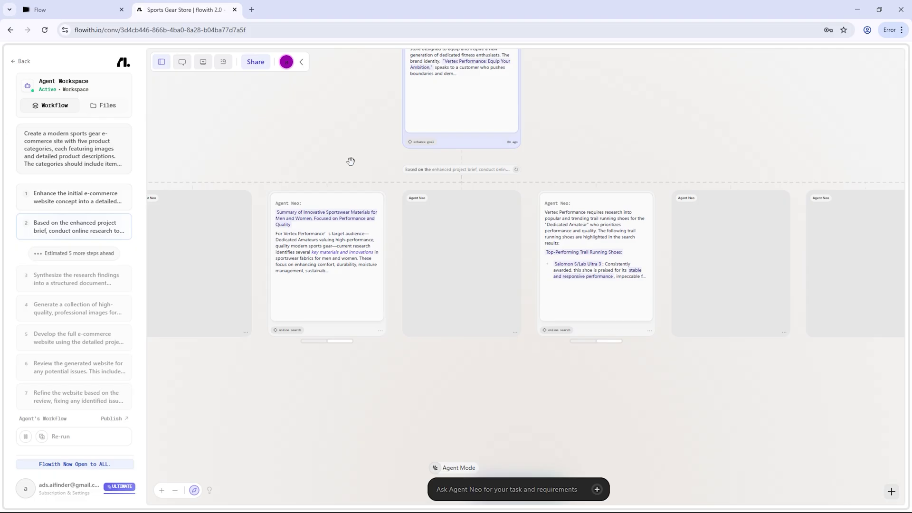
pyautogui.moveTo(711, 145); pyautogui.dragTo(473, 147)
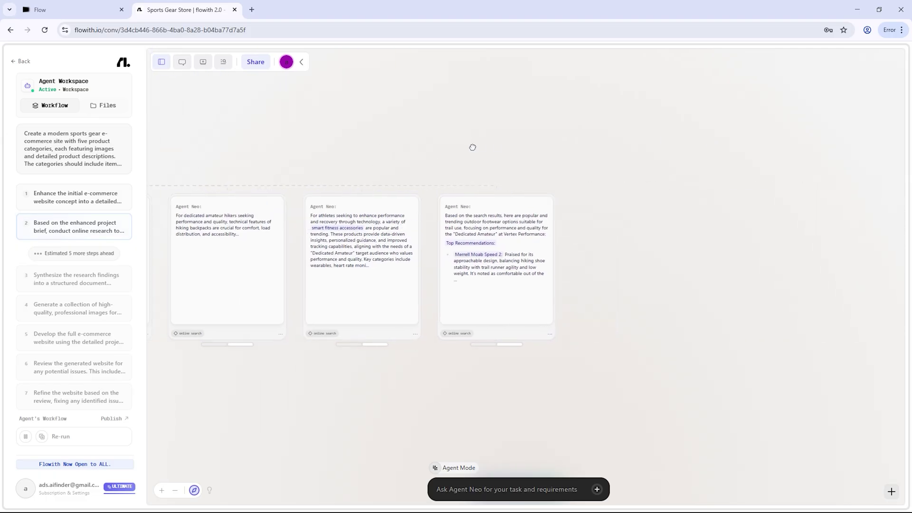
pyautogui.scroll(-5, 725, 150)
pyautogui.moveTo(607, 143); pyautogui.dragTo(698, 173)
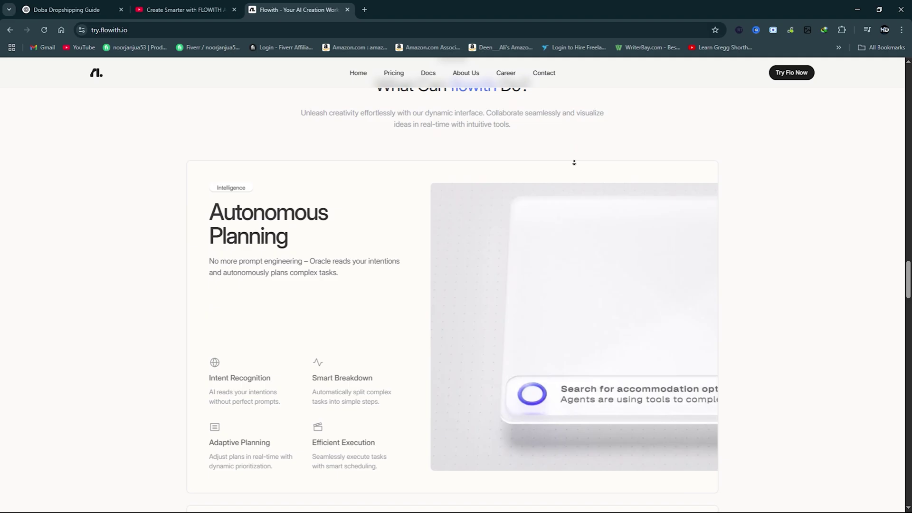
# - Scroll from Autonomous Planning through Unlimited Tools down to the Multithread Interface section
pyautogui.scroll(-1, 565, 162)
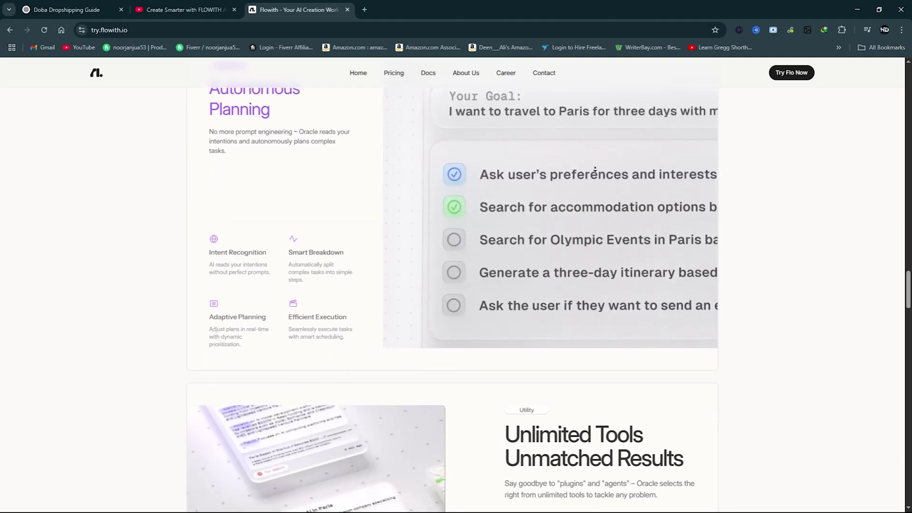
pyautogui.scroll(-5, 590, 192)
pyautogui.scroll(-5, 480, 124)
pyautogui.scroll(3, 485, 138)
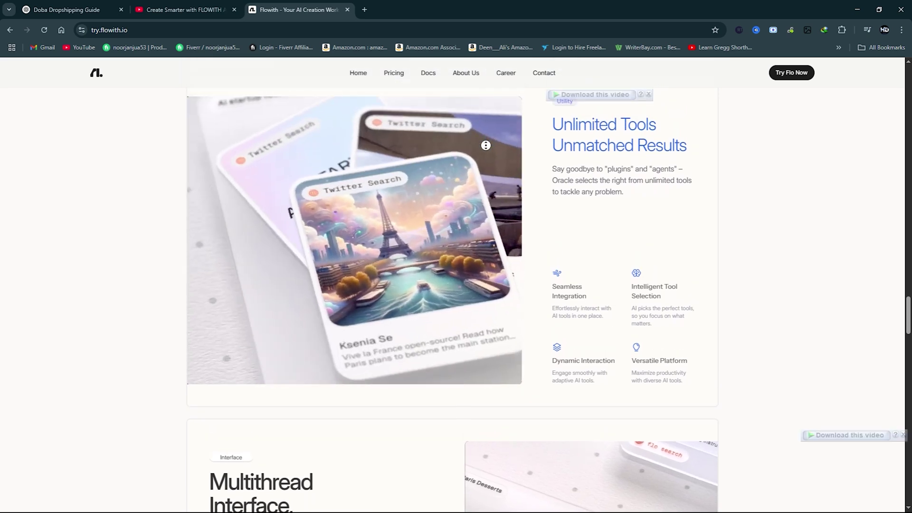
pyautogui.scroll(-7, 486, 148)
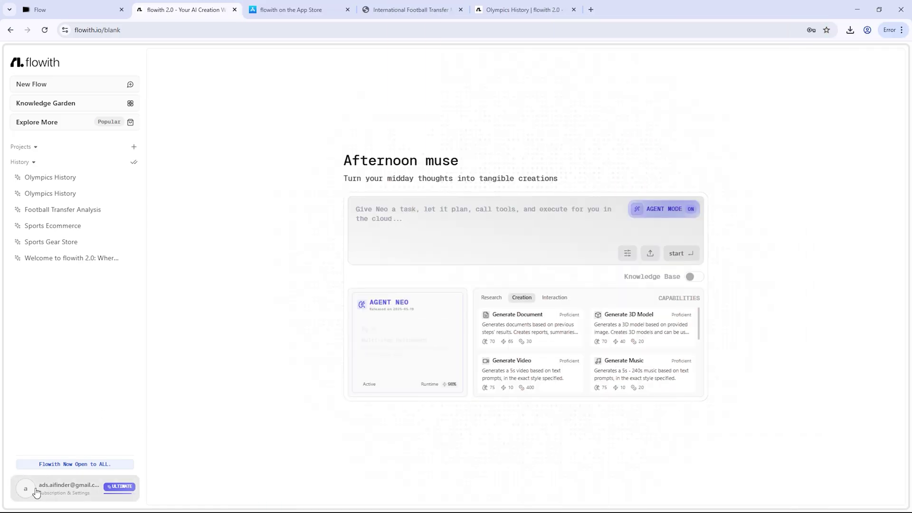
# - Open Pricing from the account menu and browse the Professional, Ultimate, Infinite Creator, Free and Enterprise plans
pyautogui.click(36, 492)
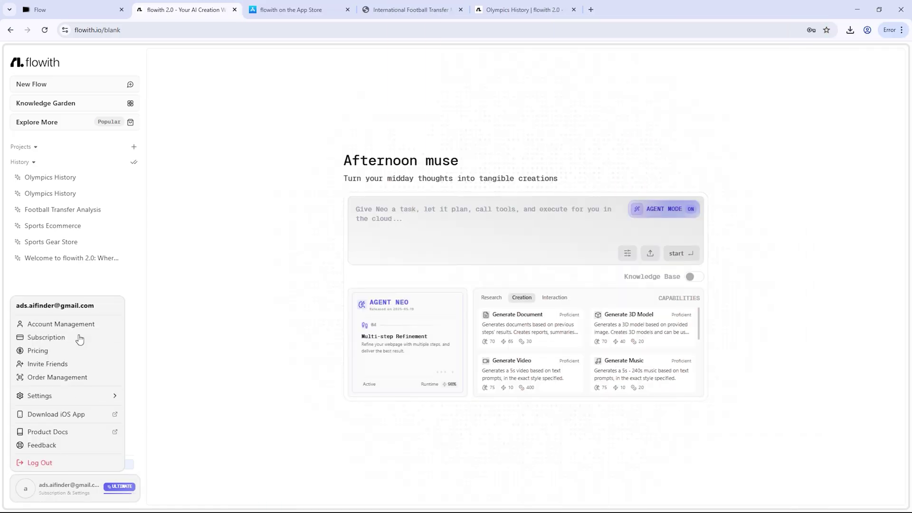
pyautogui.click(38, 351)
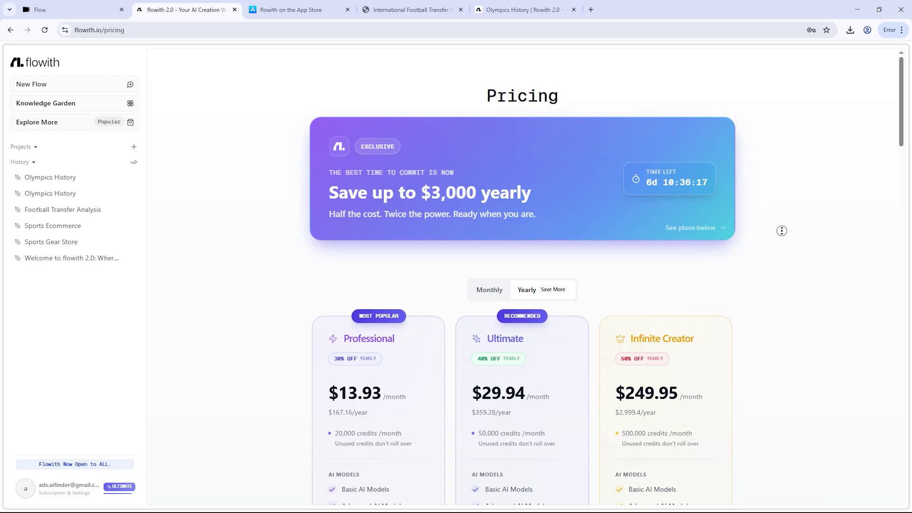
pyautogui.scroll(-2, 783, 241)
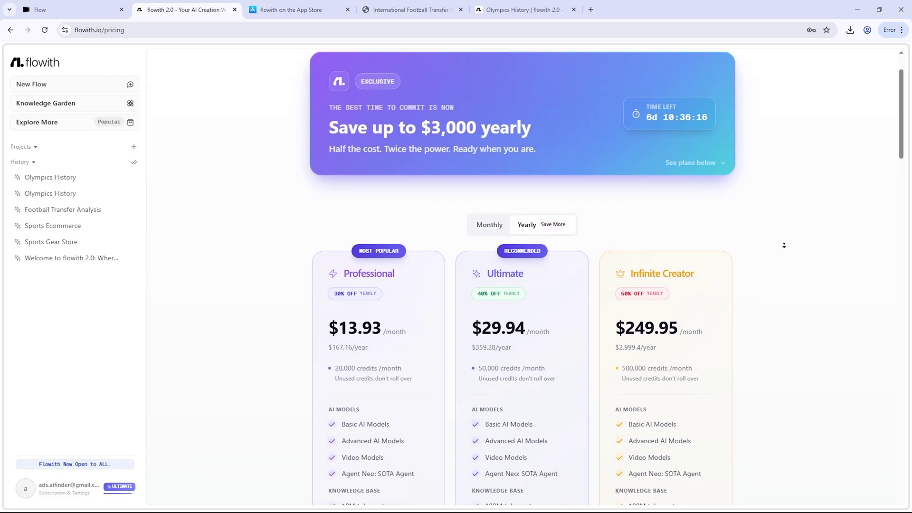
pyautogui.scroll(-1, 784, 245)
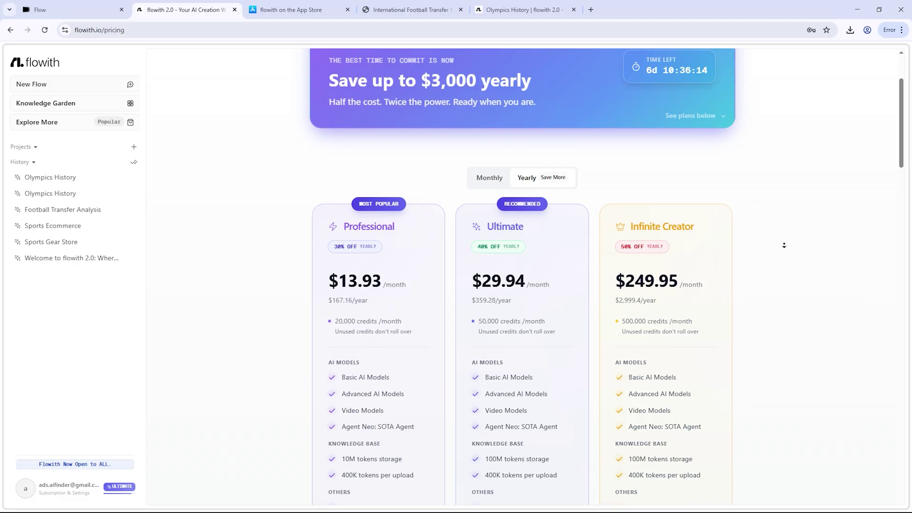
pyautogui.scroll(-2, 784, 245)
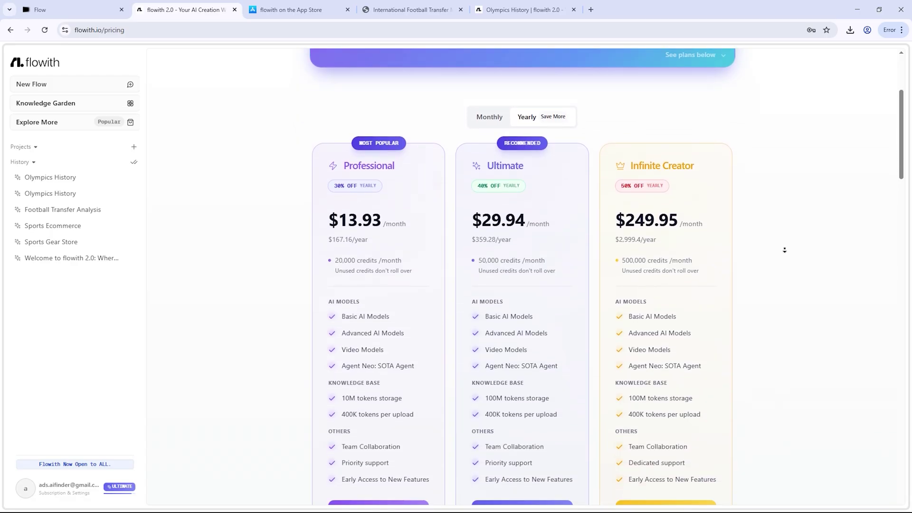
pyautogui.scroll(-1, 783, 247)
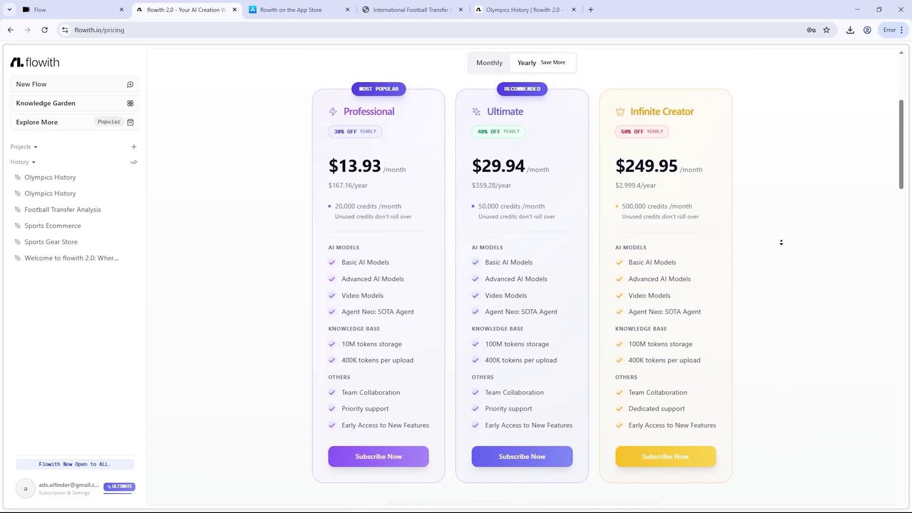
pyautogui.scroll(-1, 782, 245)
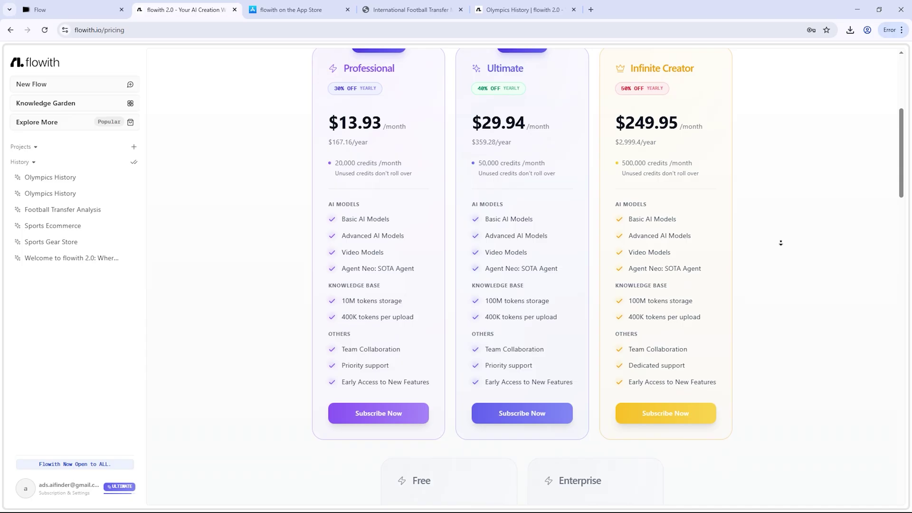
pyautogui.scroll(-2, 783, 248)
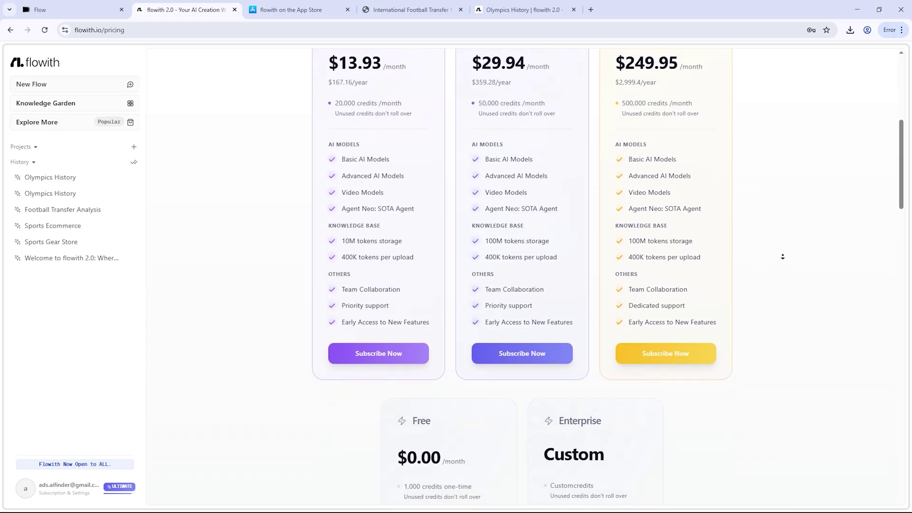
pyautogui.scroll(-4, 783, 258)
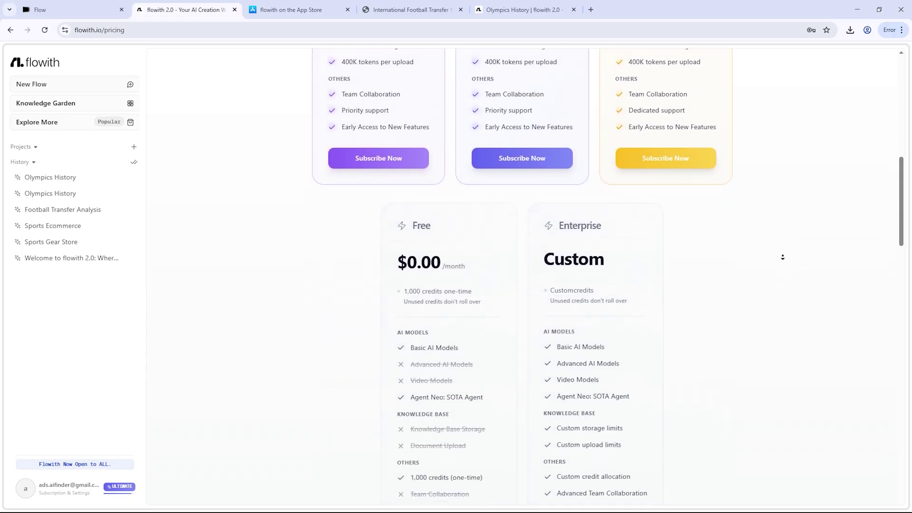
pyautogui.scroll(-2, 778, 259)
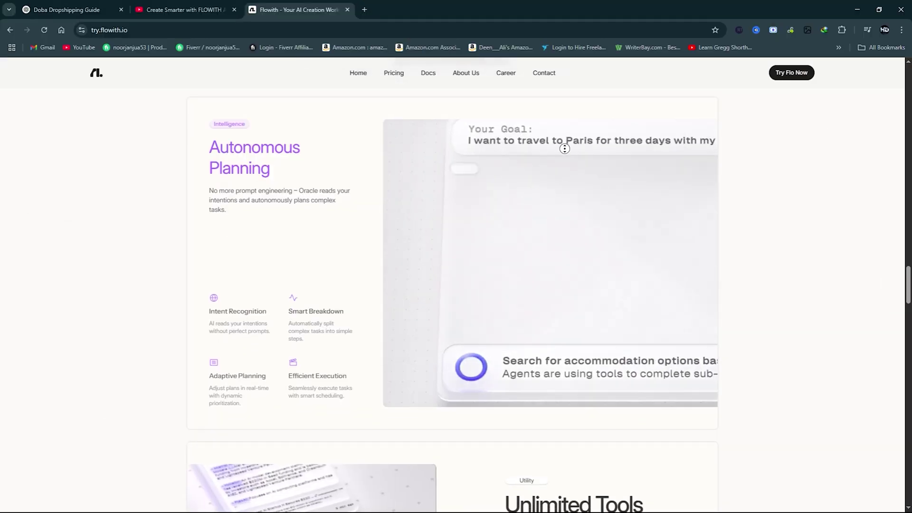
# - Scroll past Unlimited Tools to the Multithread Interface, Multiplied Productivity section
pyautogui.scroll(-1, 593, 154)
pyautogui.scroll(-5, 593, 154)
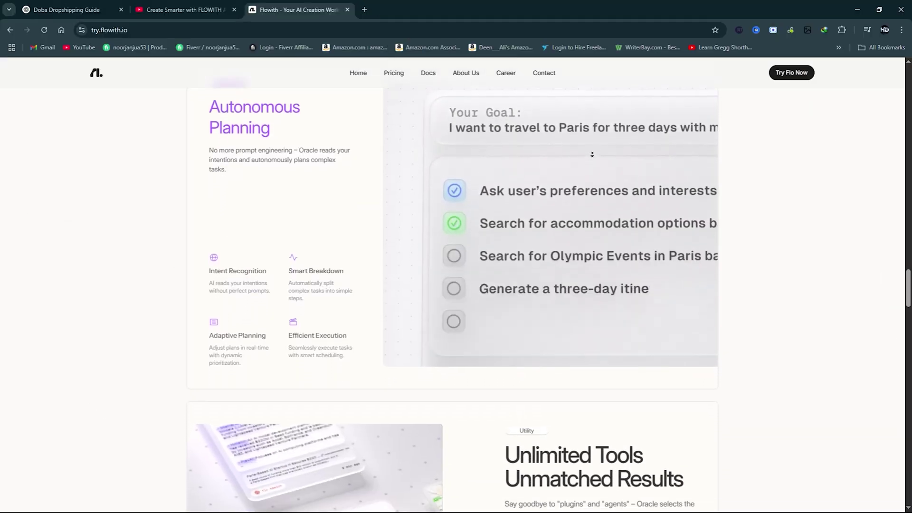
pyautogui.scroll(-4, 482, 123)
pyautogui.scroll(3, 482, 122)
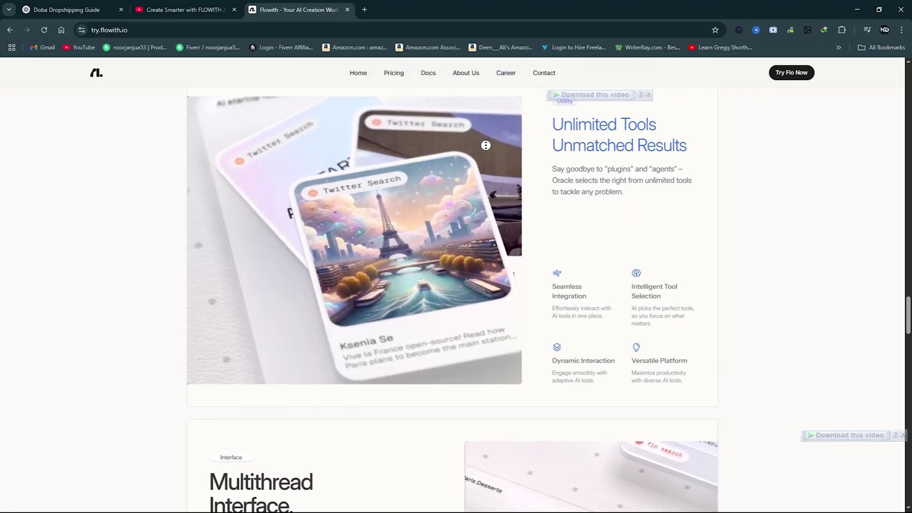
pyautogui.scroll(-1, 501, 187)
pyautogui.scroll(-4, 500, 187)
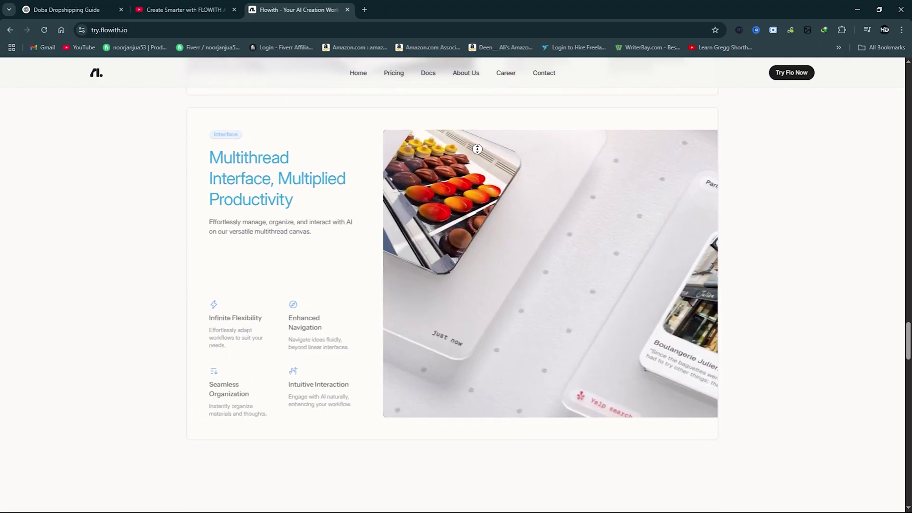